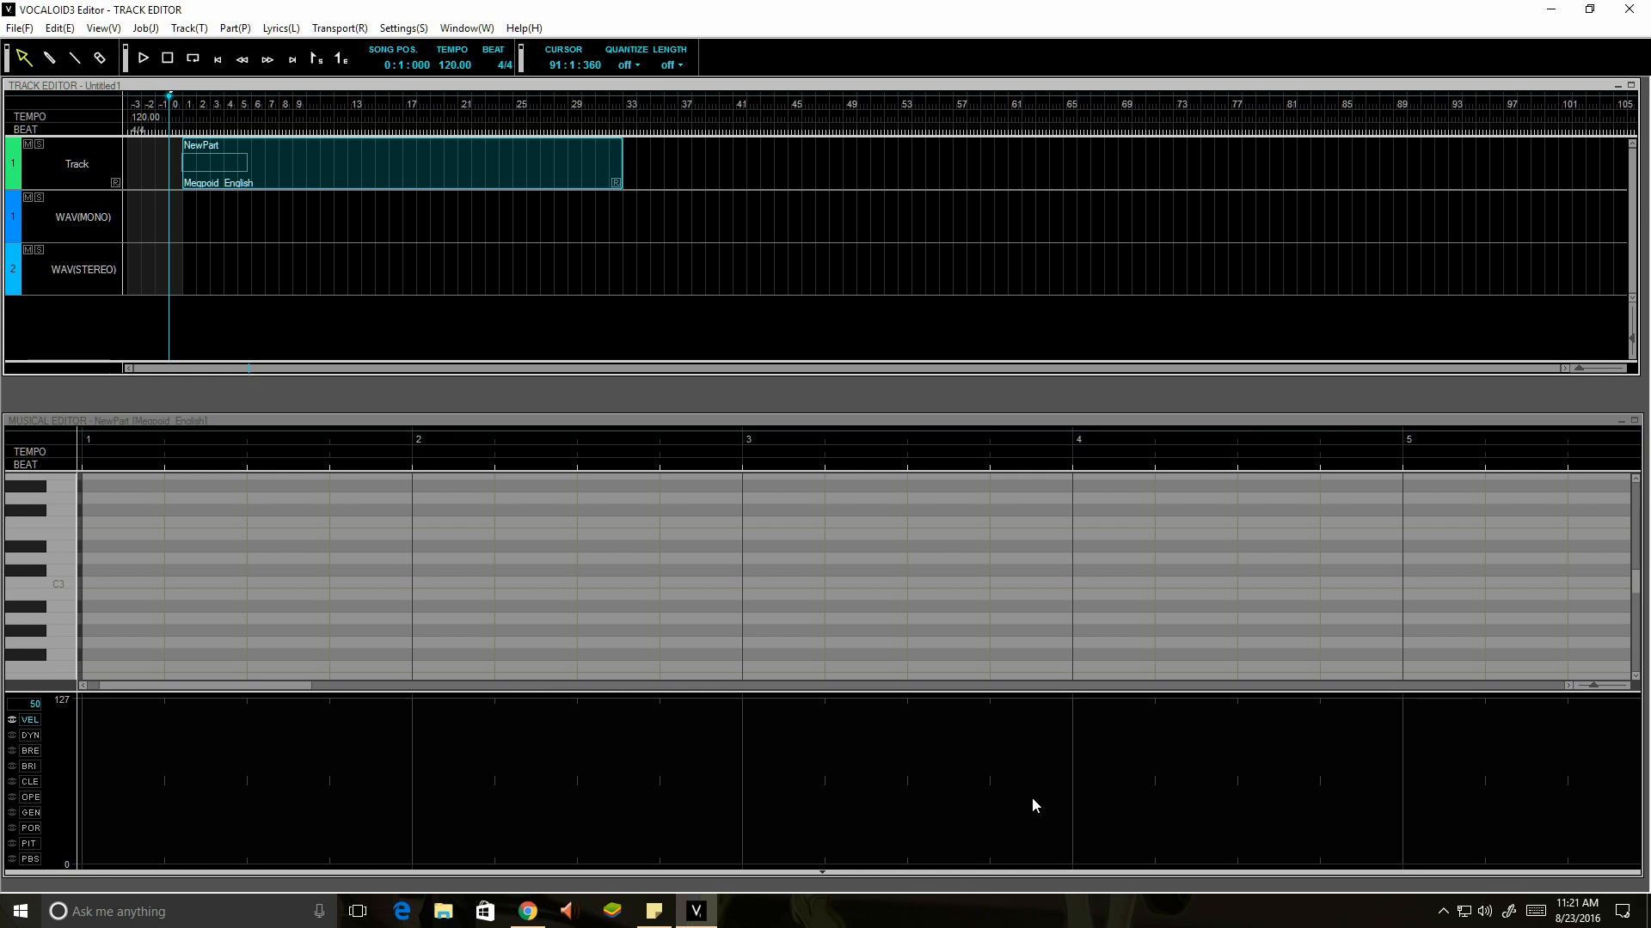
Review the Pitchproof plug-in's description, harmony options and download links in Chrome, and return to VOCALOID3 Editor
left_click(528, 911)
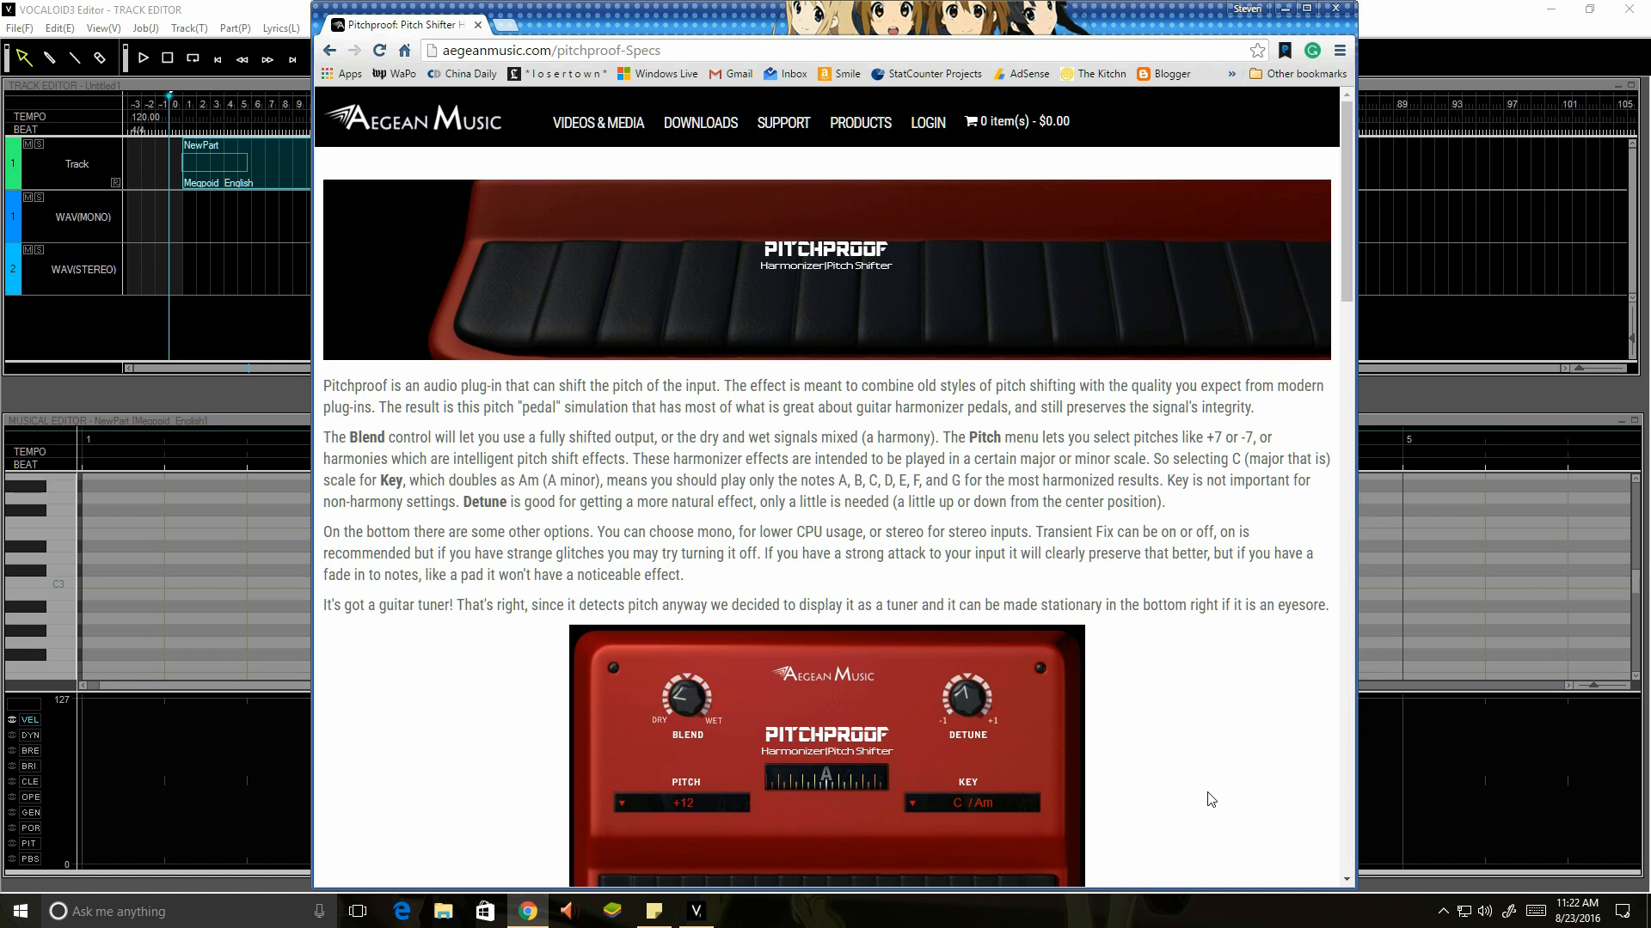
left_click_drag(1348, 234, 1318, 461)
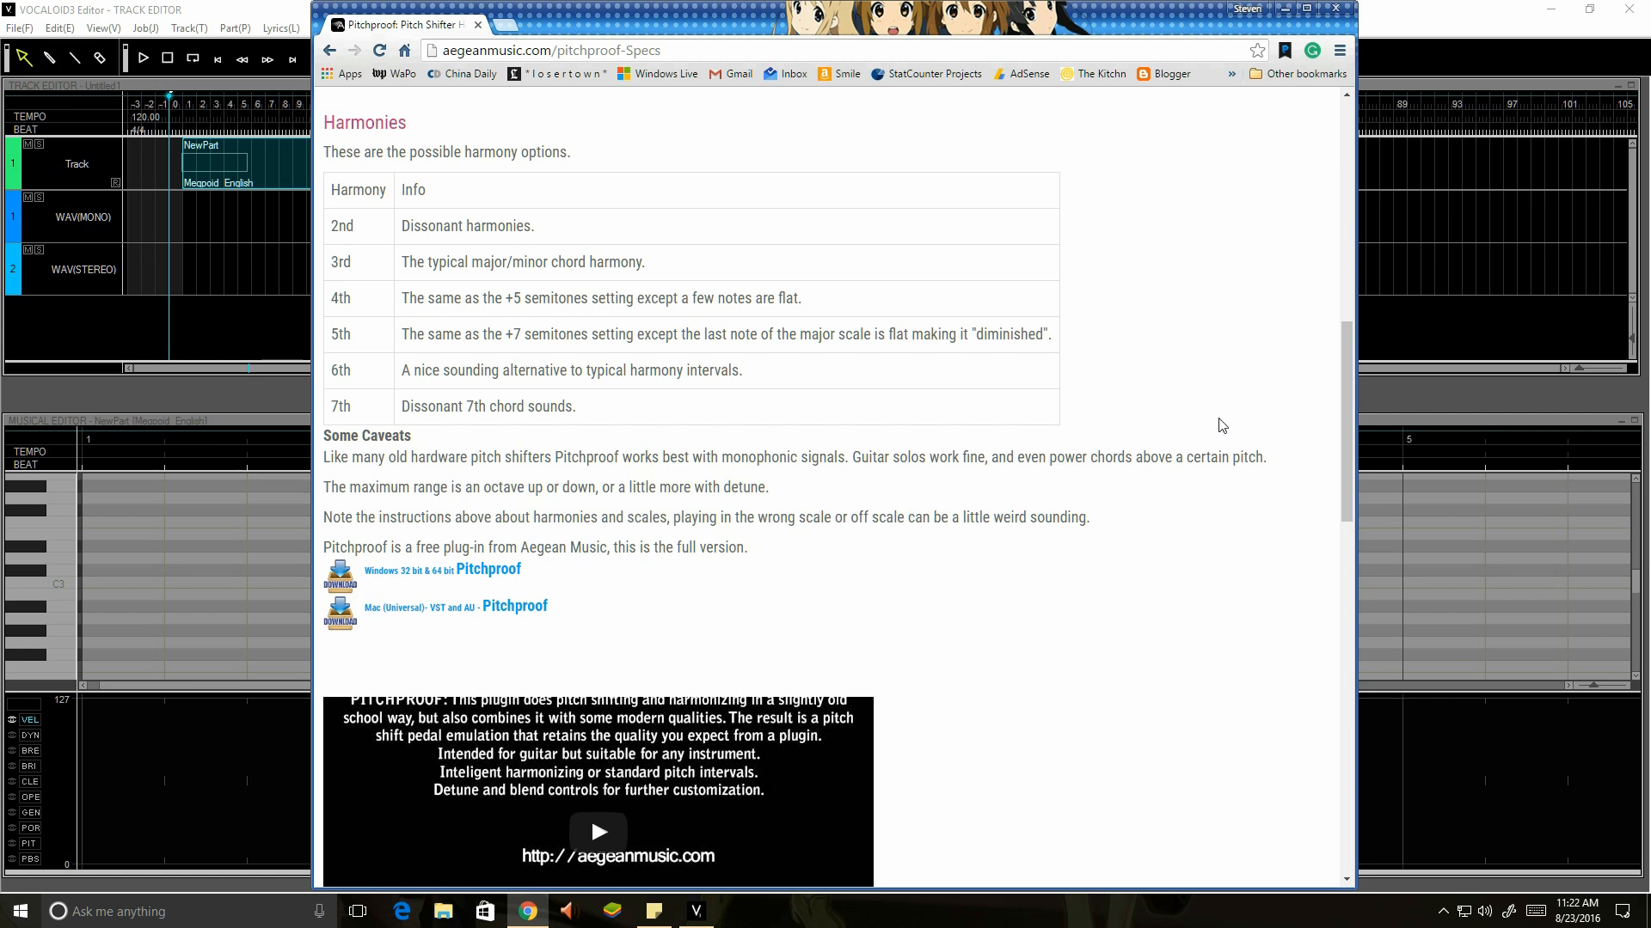
left_click(1434, 28)
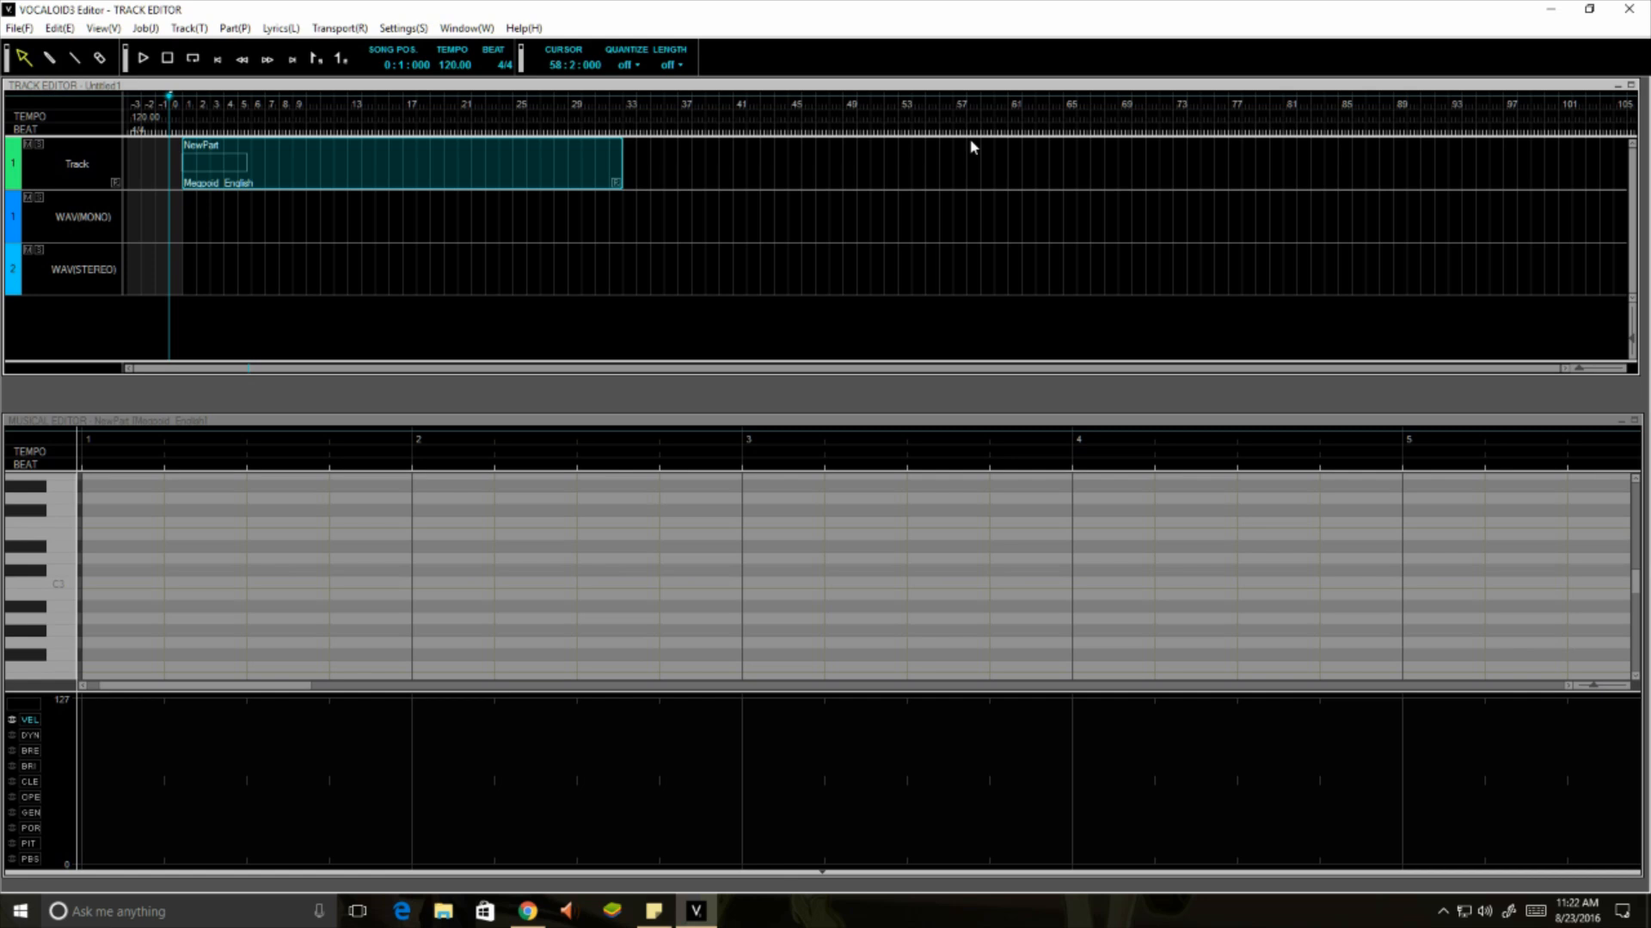
Refresh the list of installed VST plug-ins and check the configured plug-in paths
left_click(403, 28)
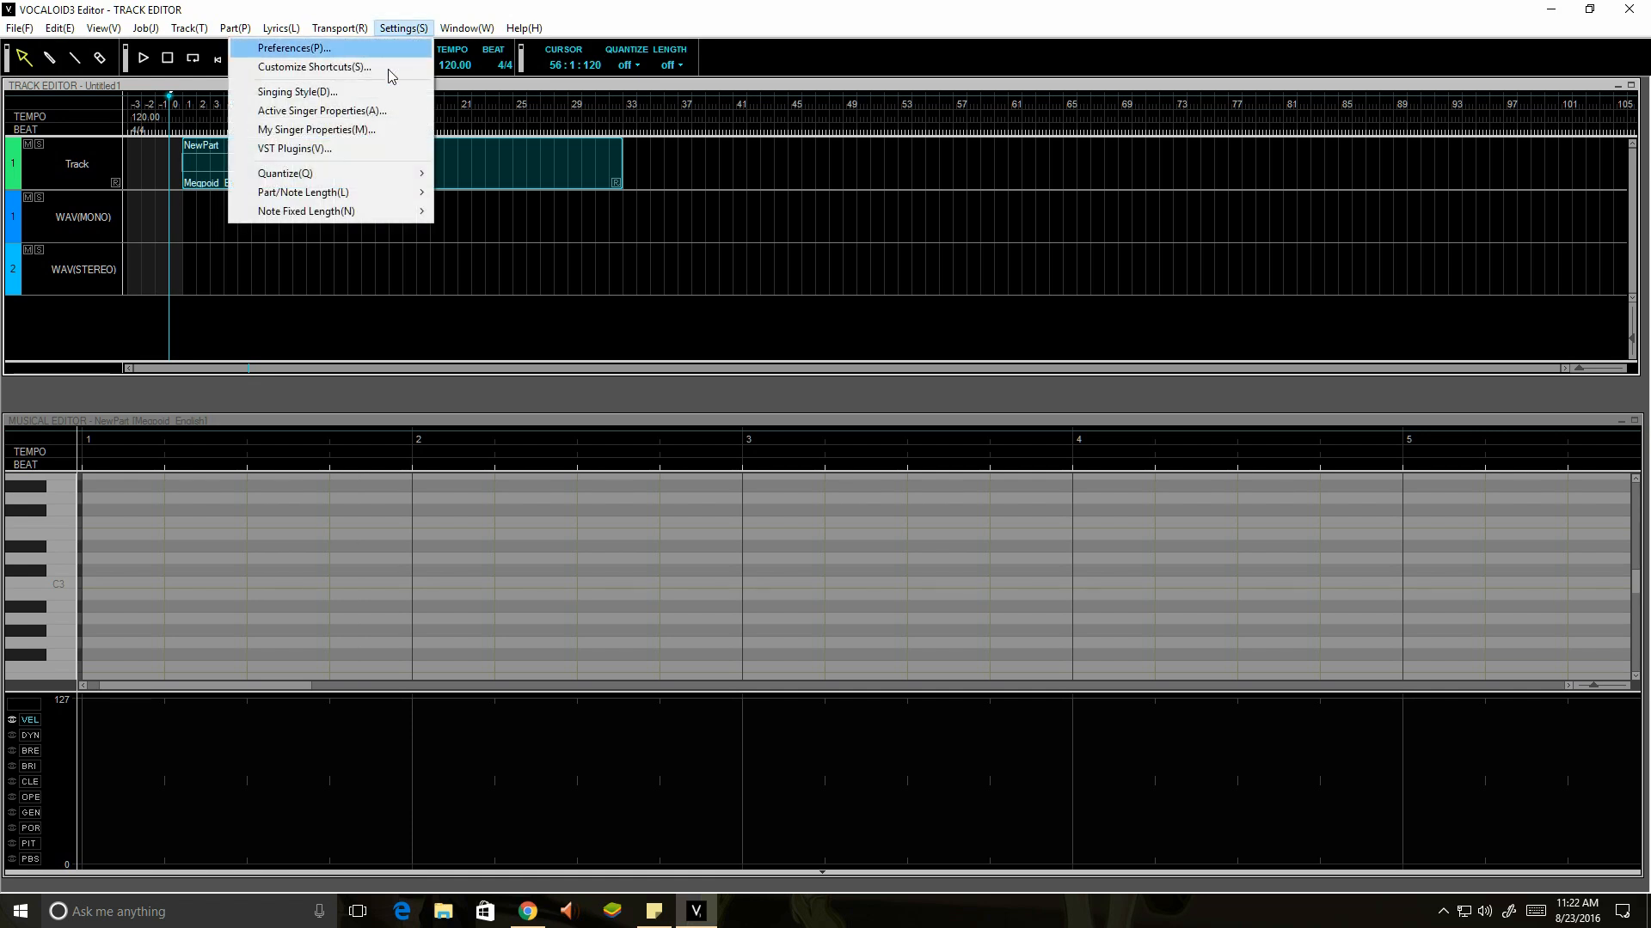
left_click(349, 148)
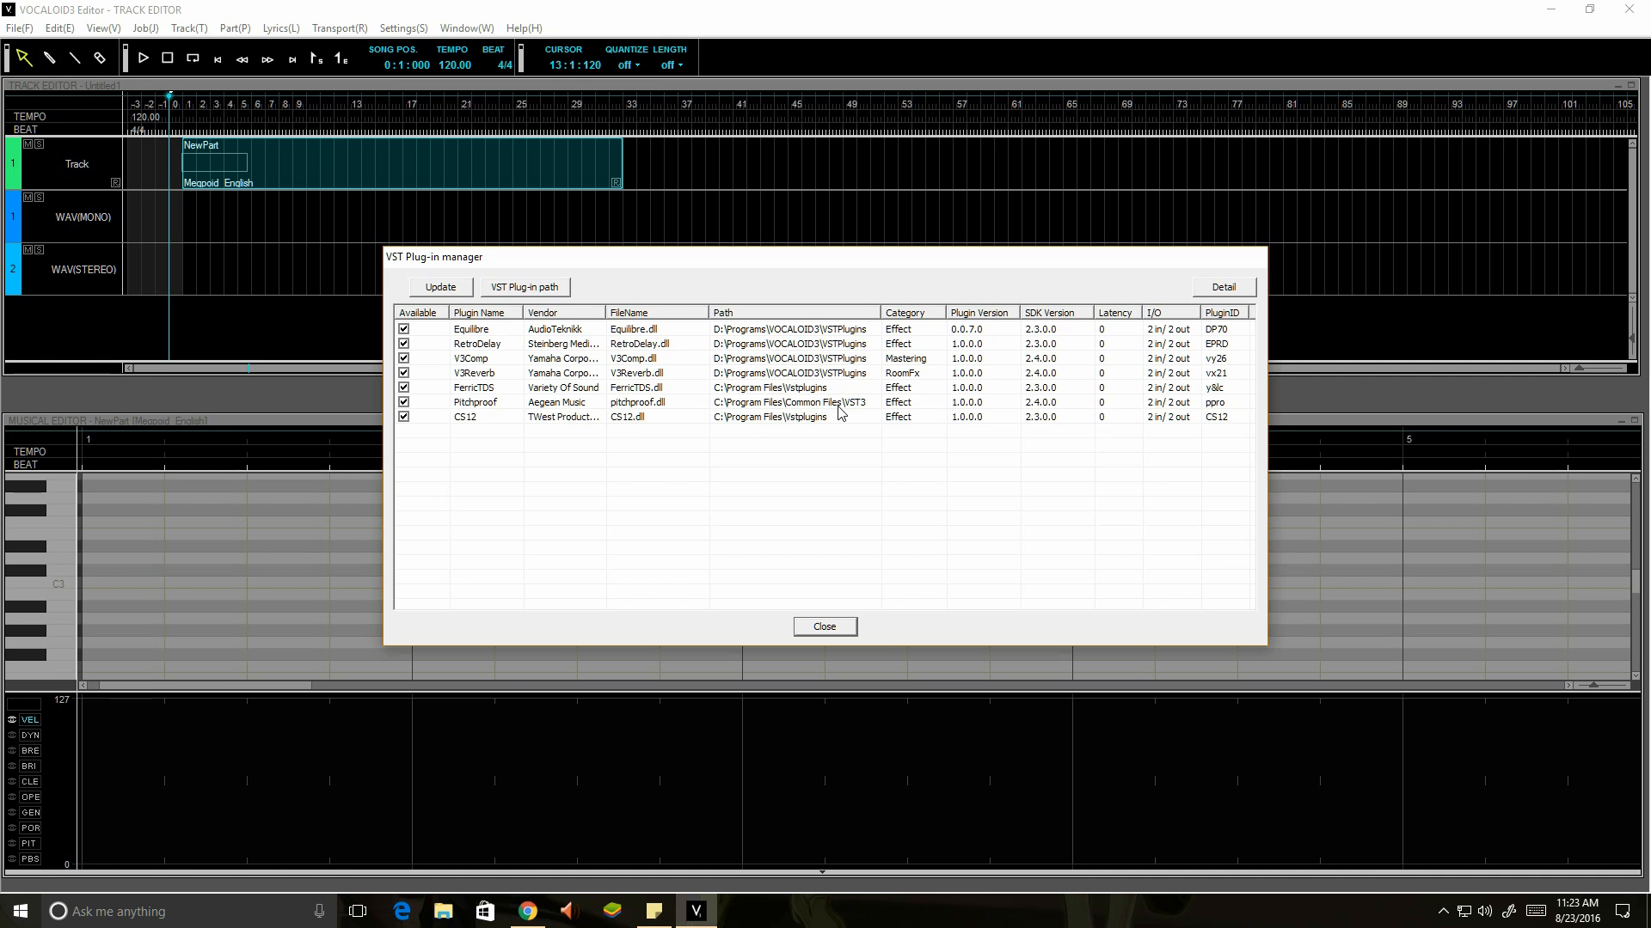
left_click(458, 290)
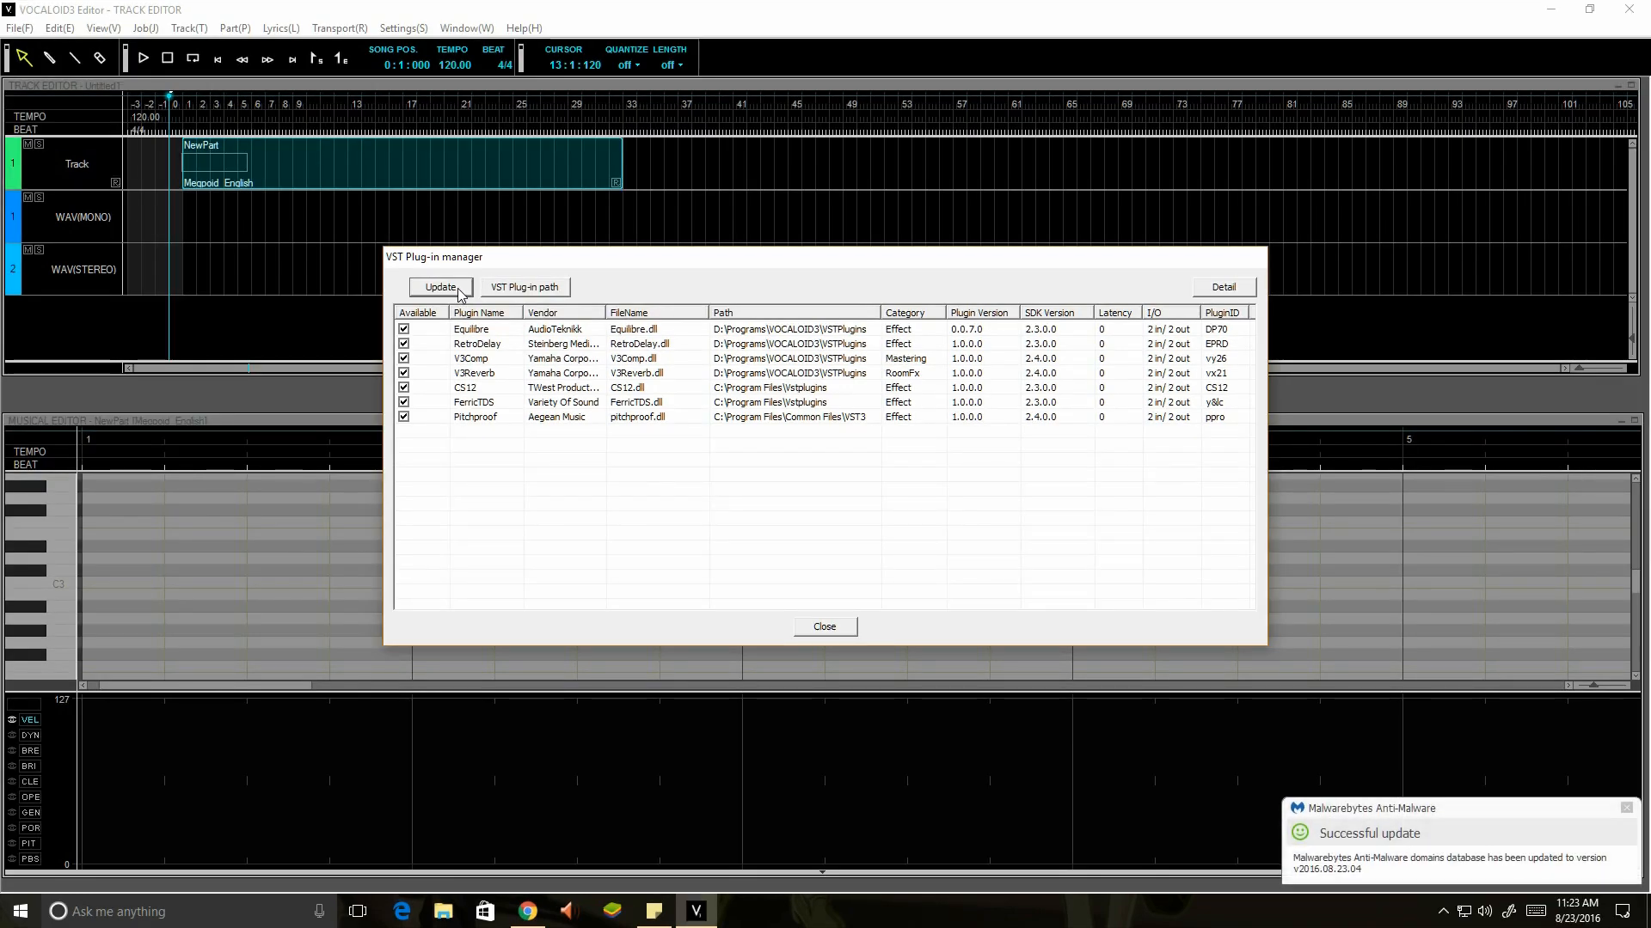
left_click(552, 289)
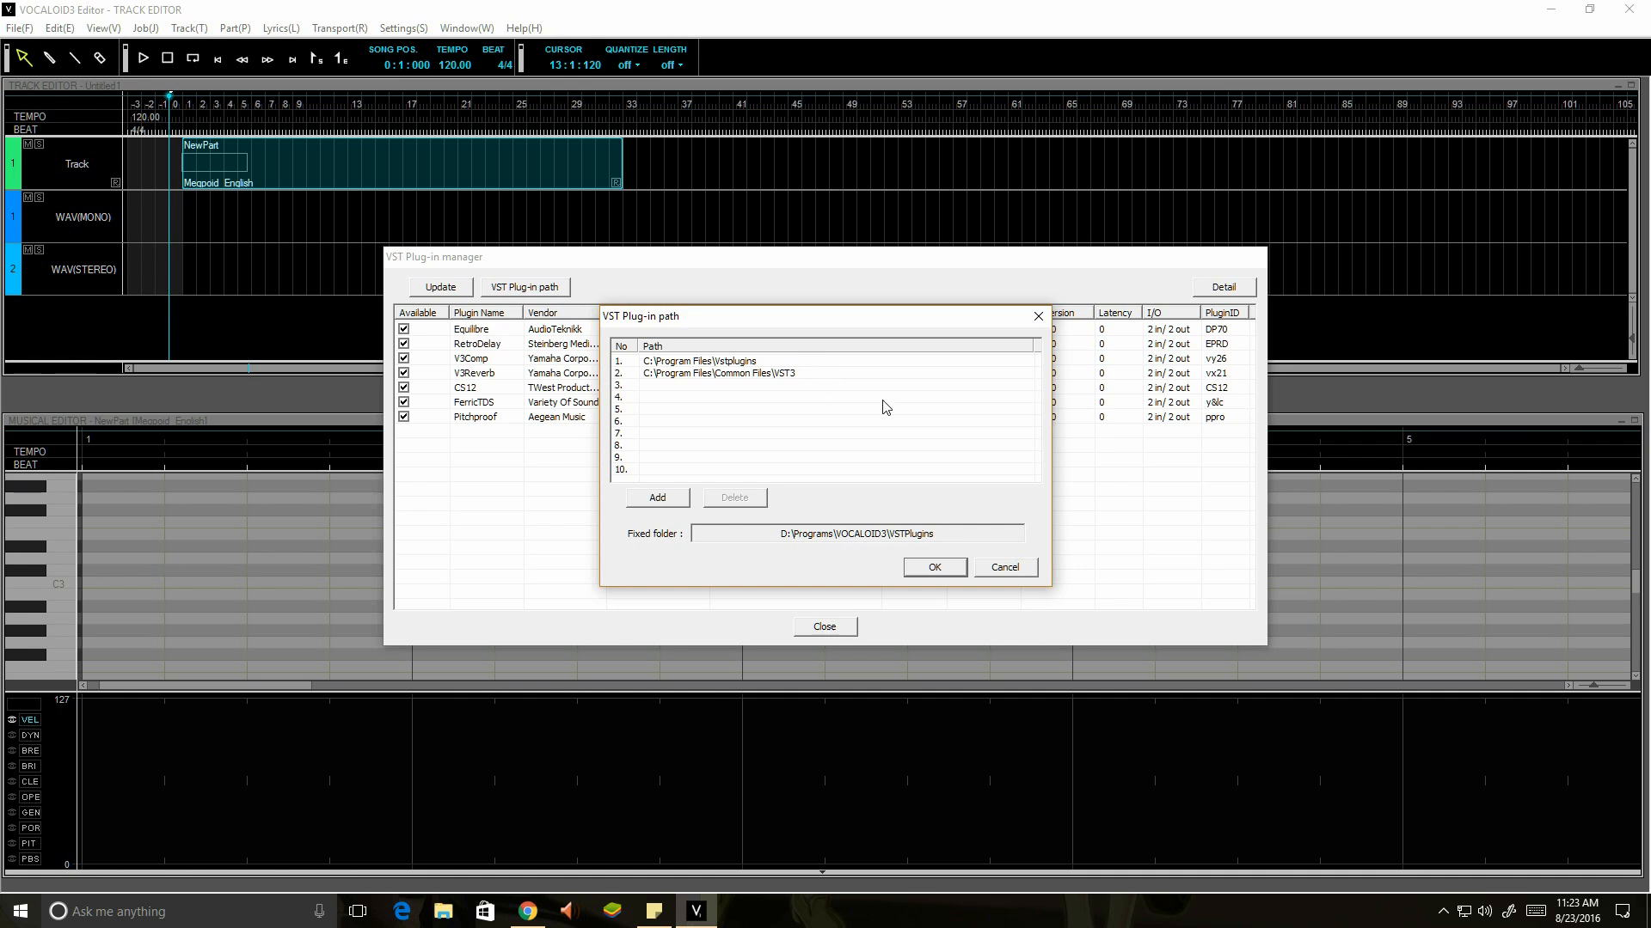
left_click(1021, 573)
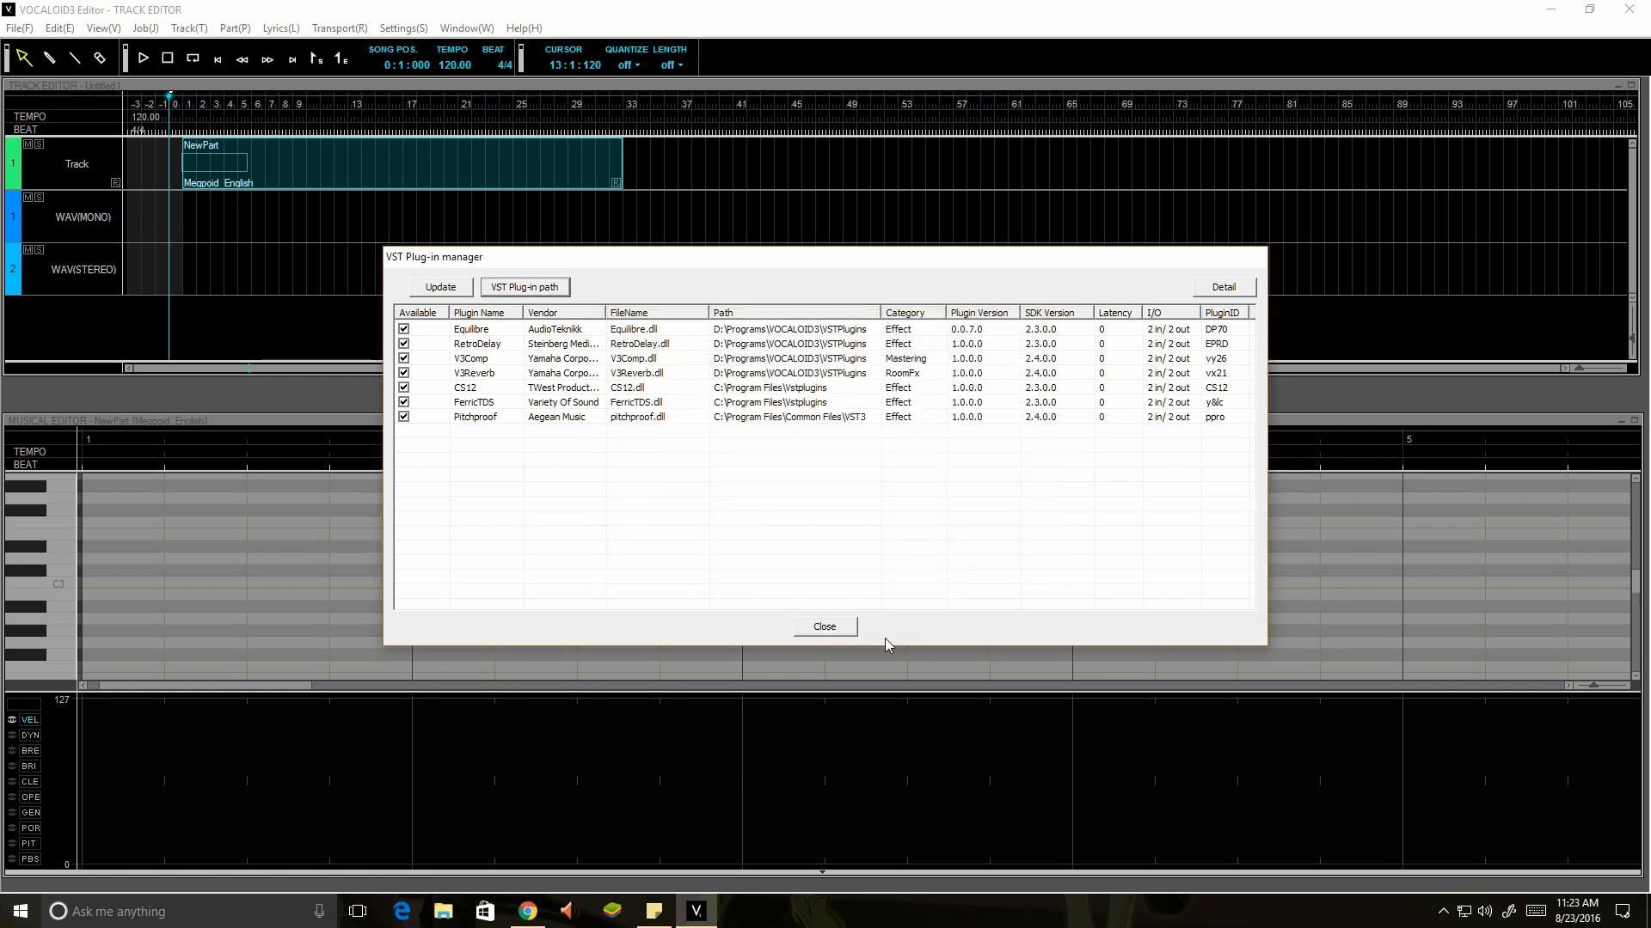
left_click(832, 627)
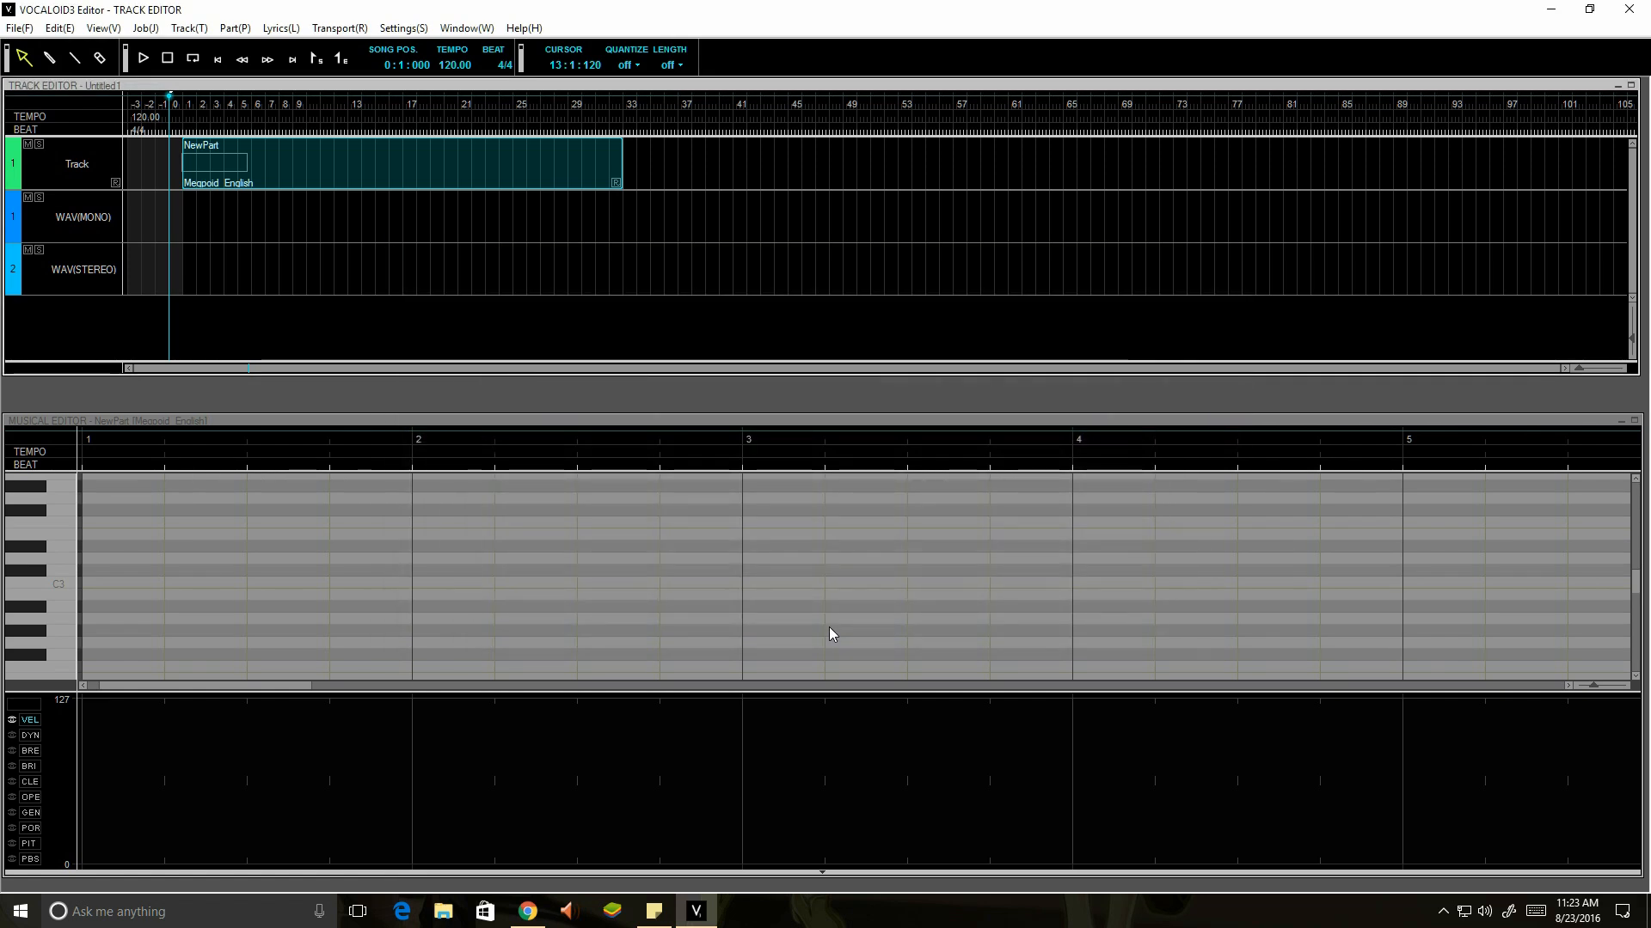
Open the recent project making takonashiyaki.vsqx and place the playhead just before the Verse 1 part
left_click(18, 33)
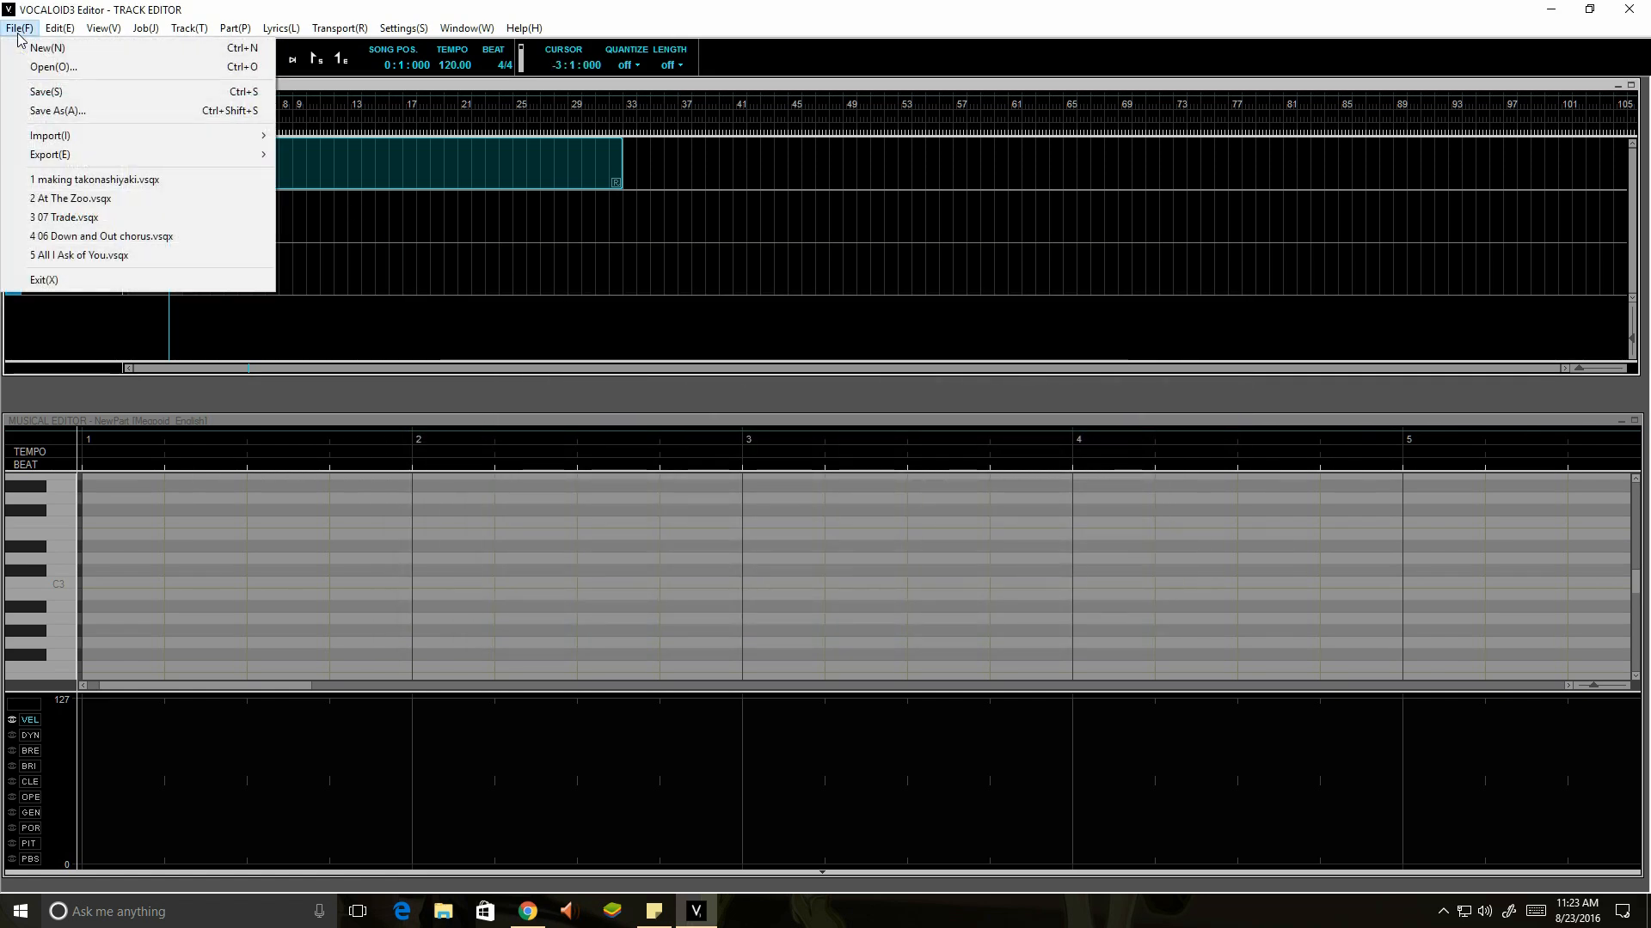
left_click(90, 180)
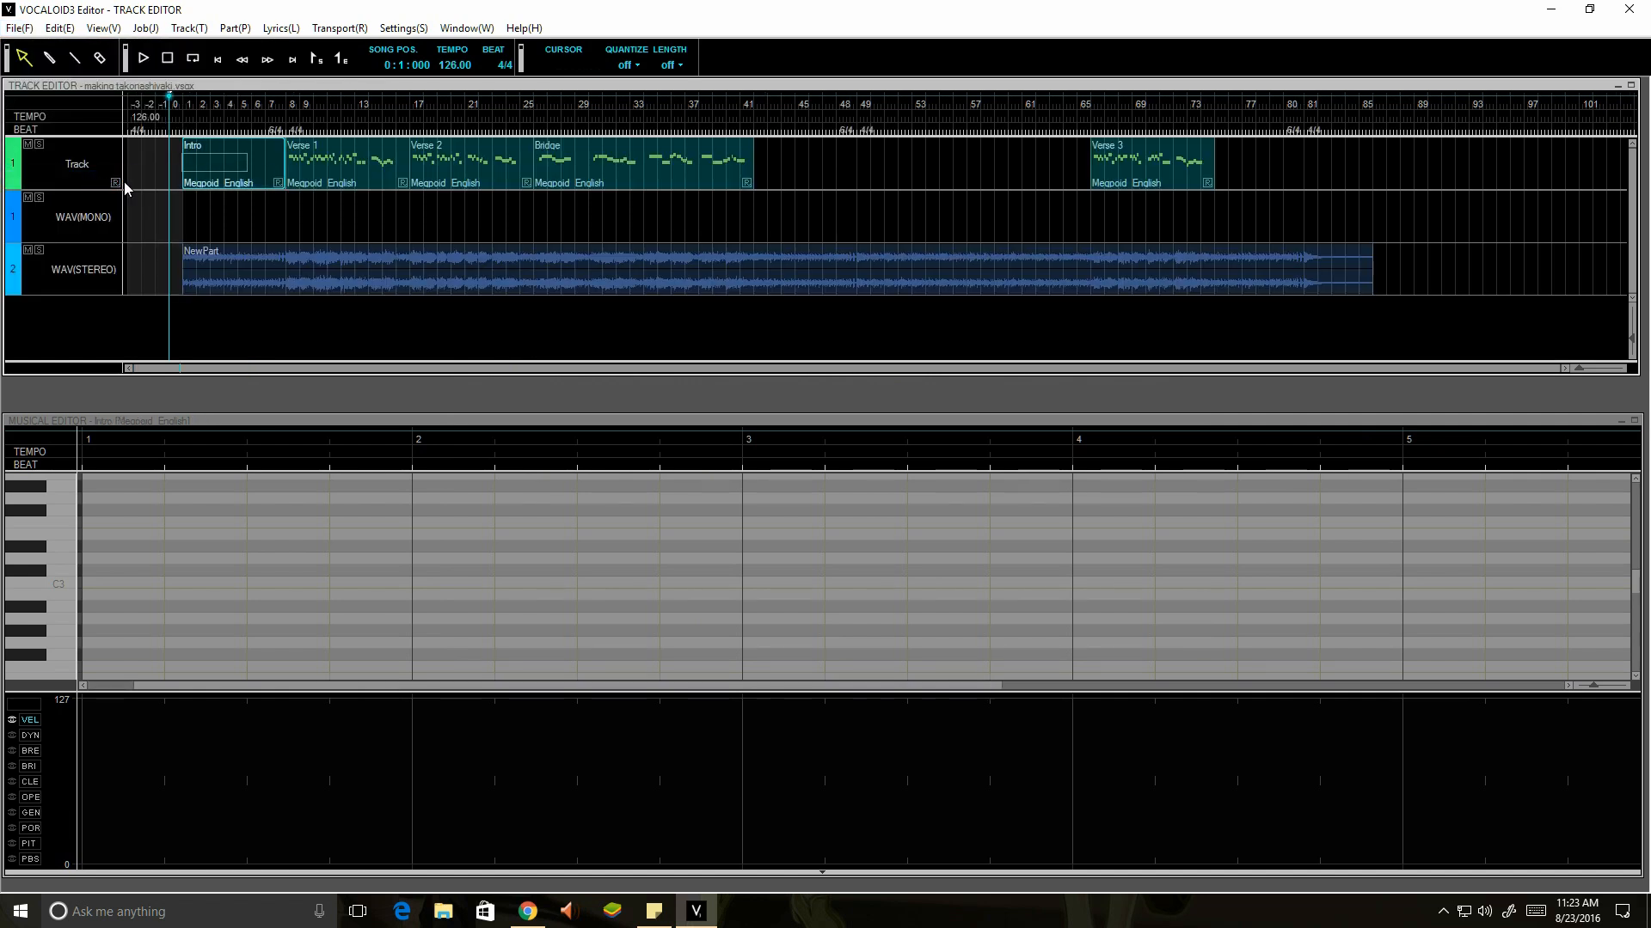
left_click(1591, 370)
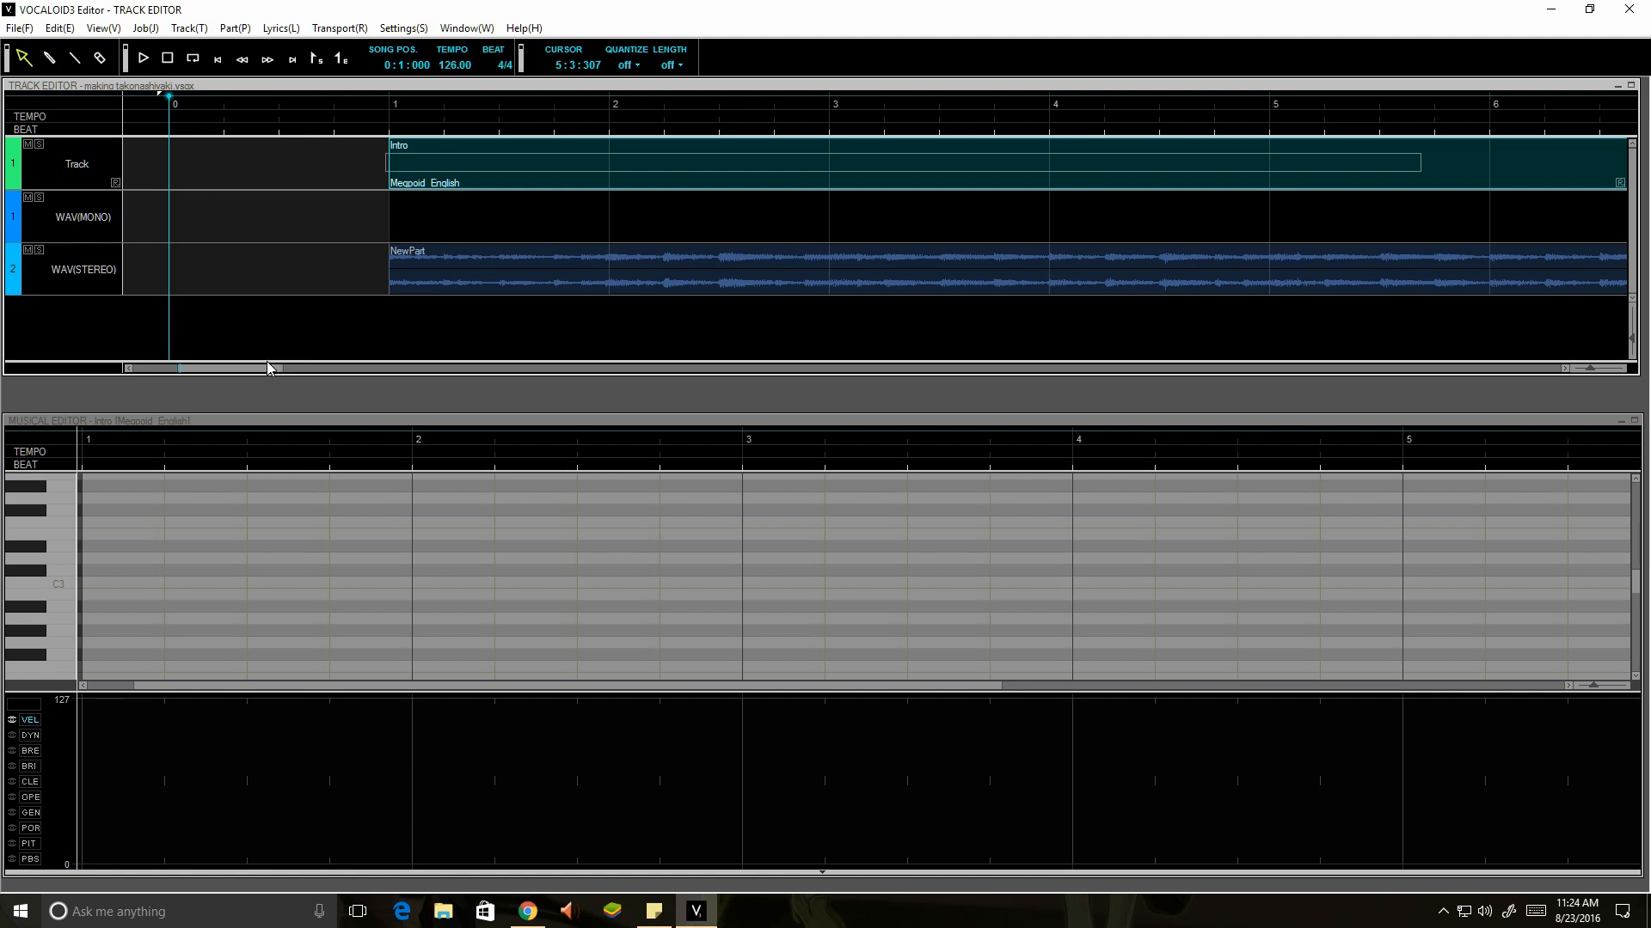
left_click_drag(277, 367, 388, 372)
left_click(380, 204)
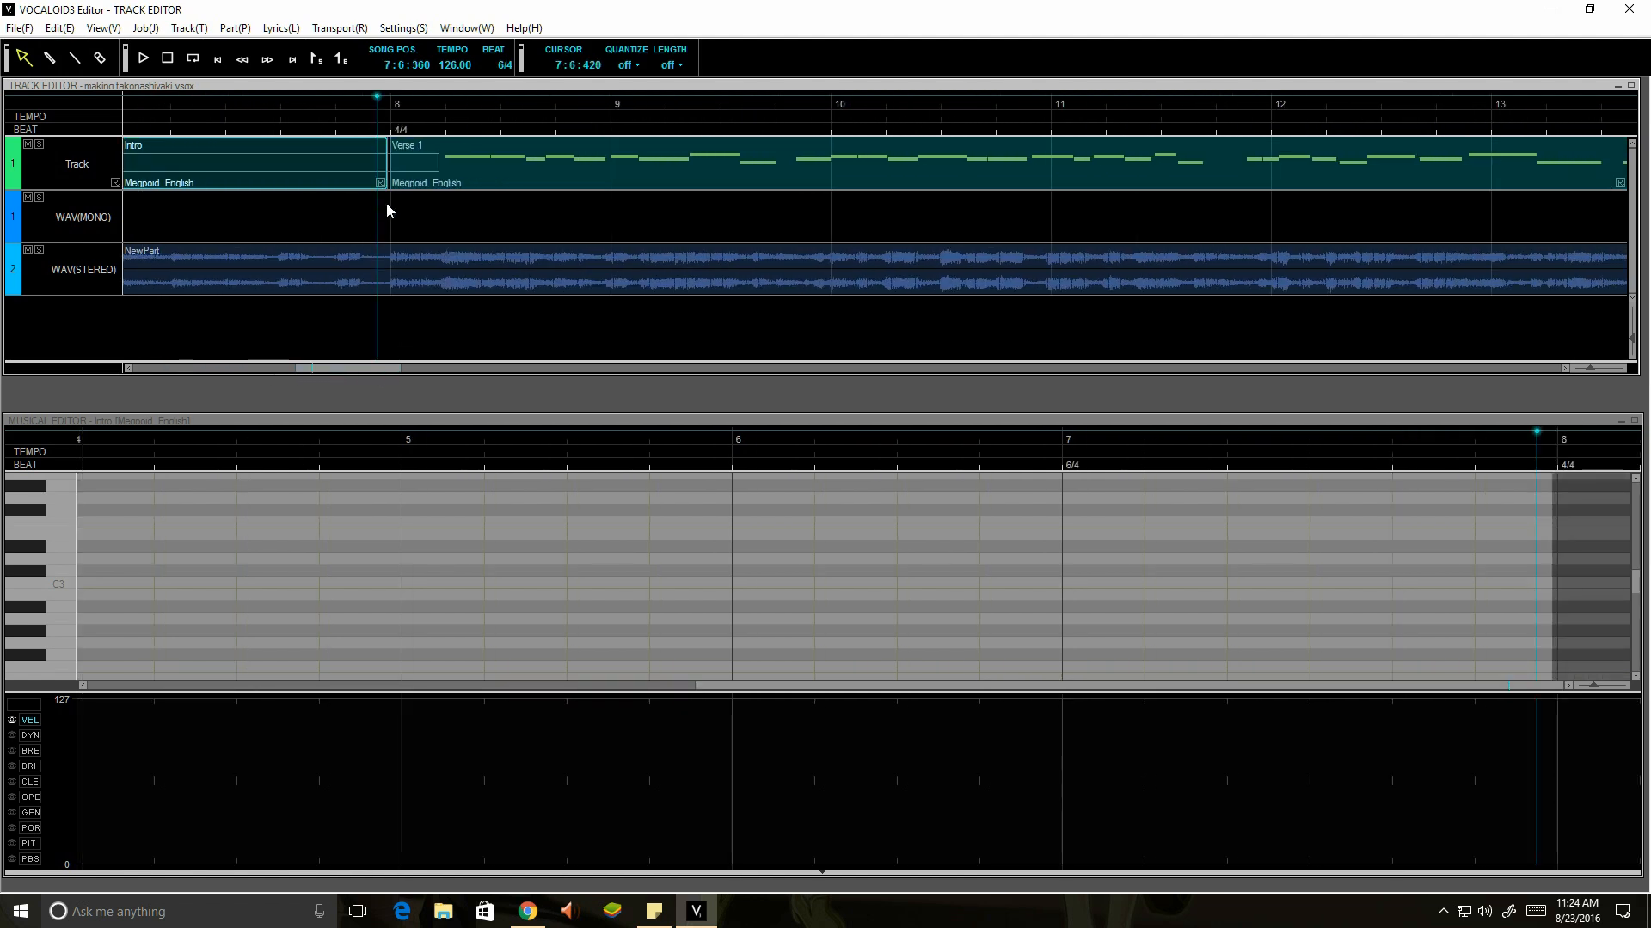
Show the mixer and load the Pitchproof effect into the first VST slot of vocal track 1
left_click(100, 31)
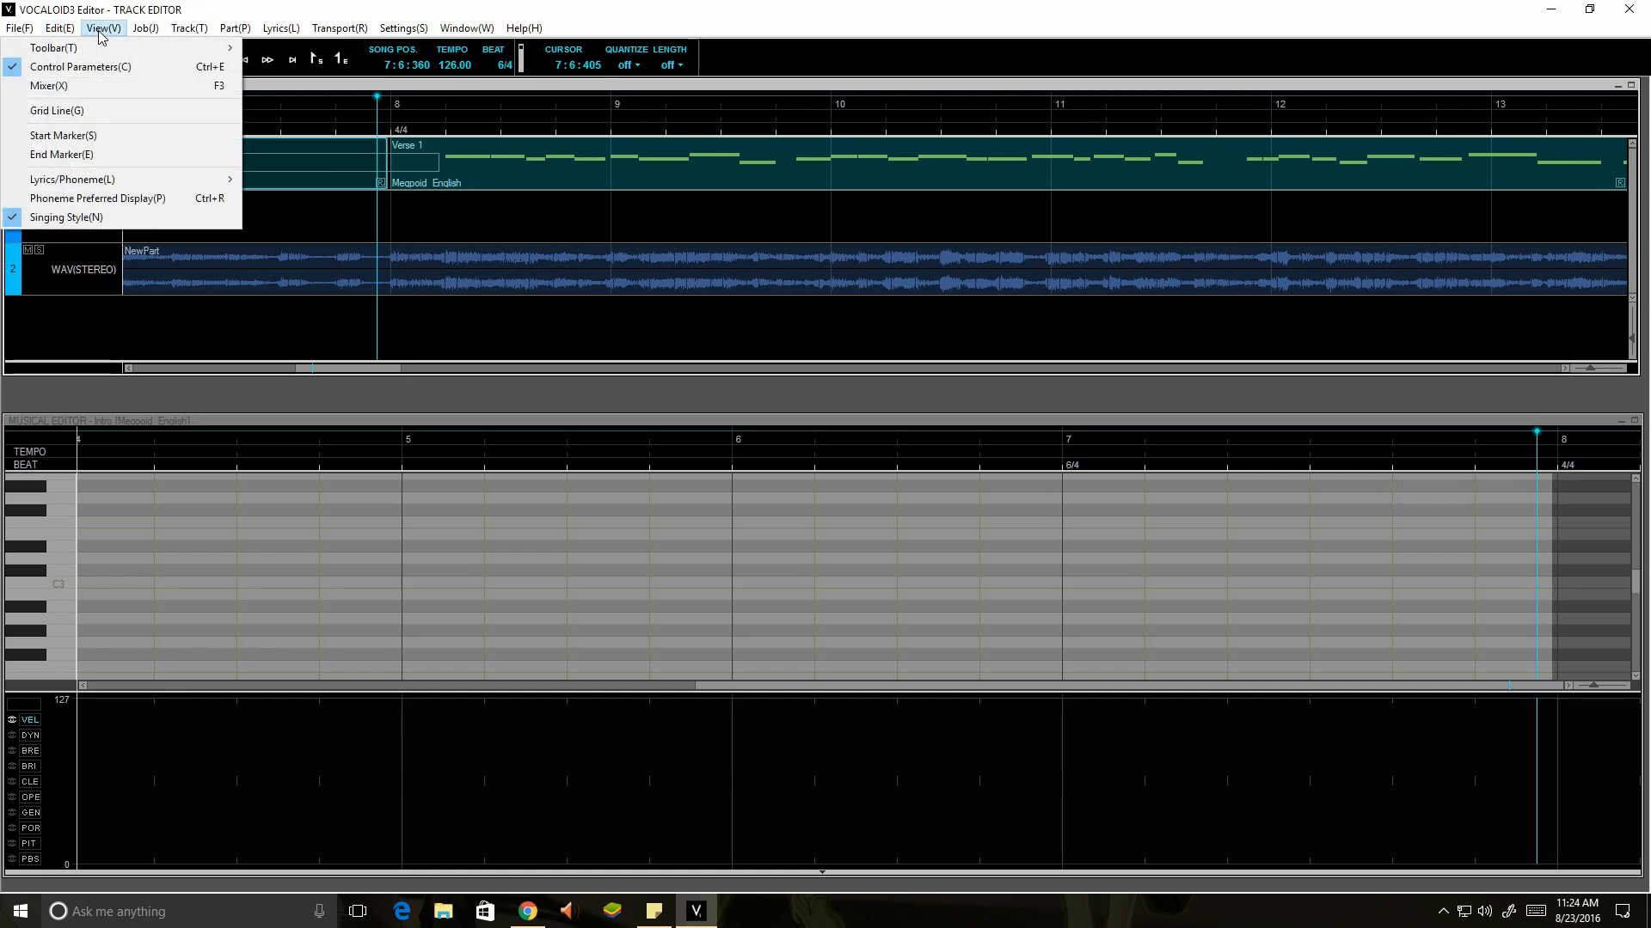
left_click(83, 87)
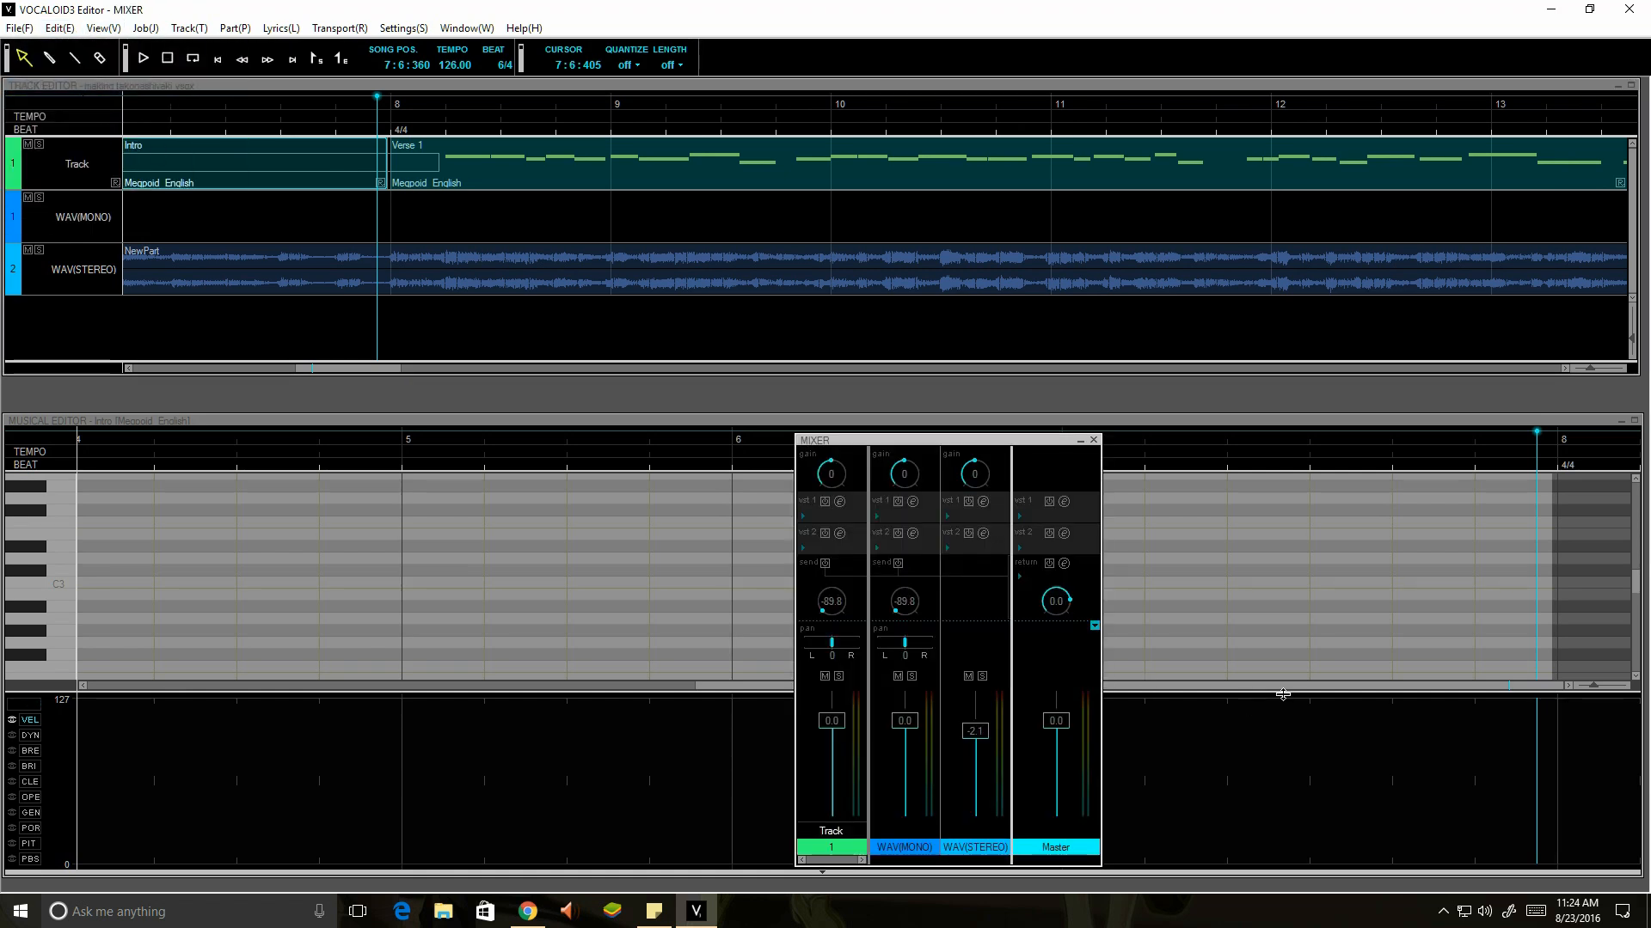
left_click(806, 519)
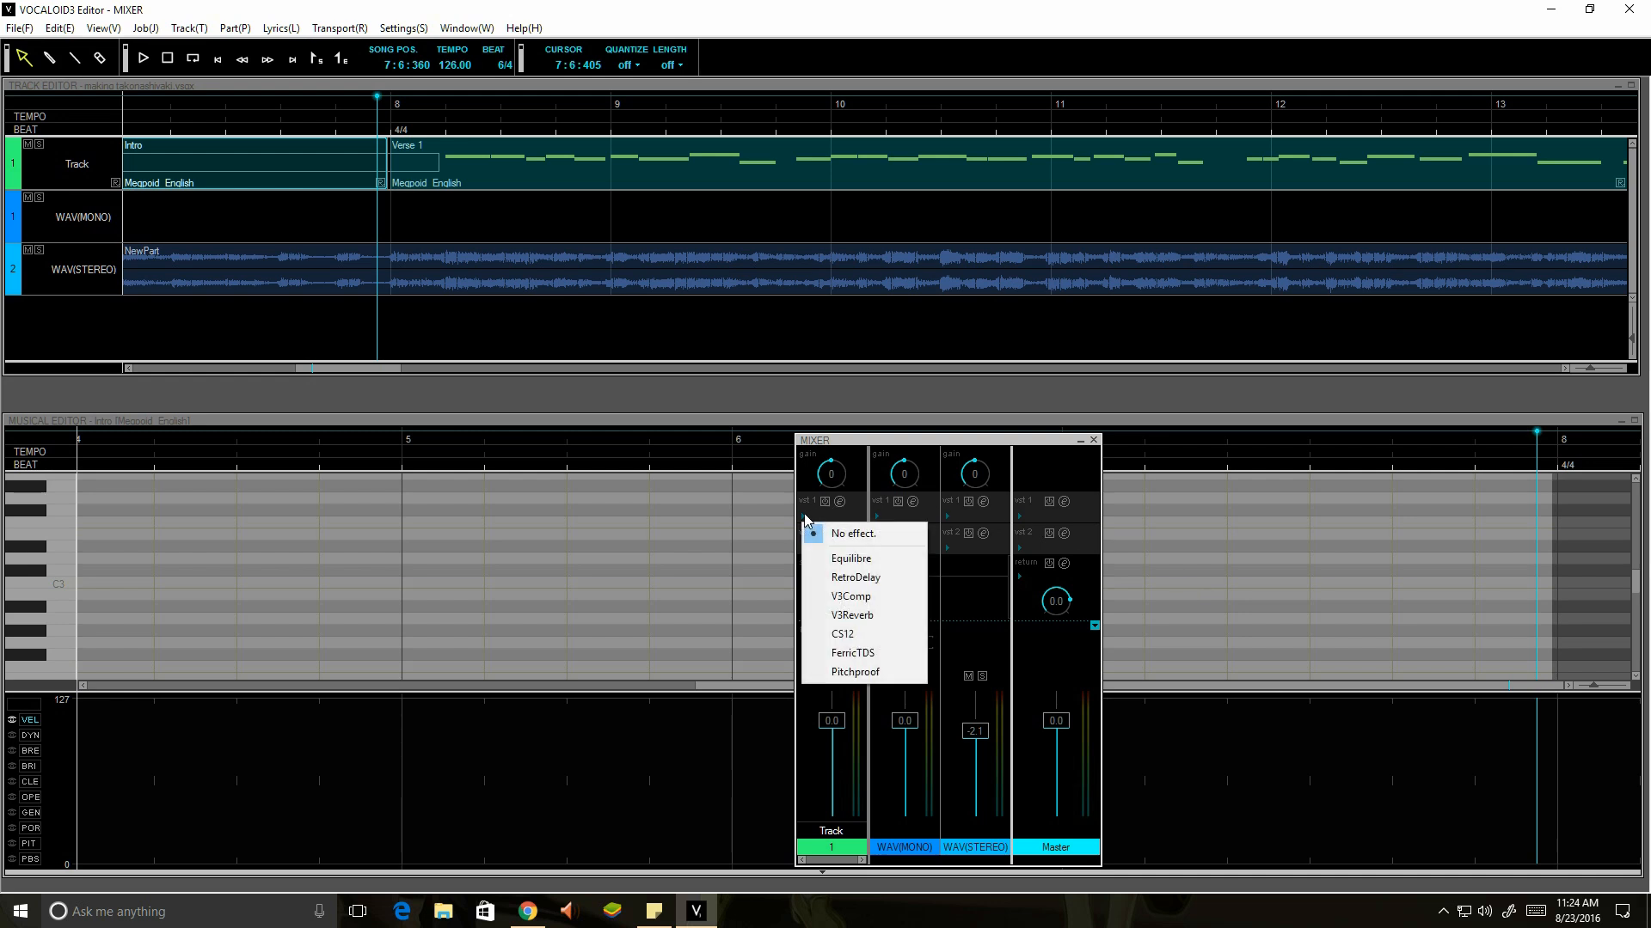
left_click(864, 672)
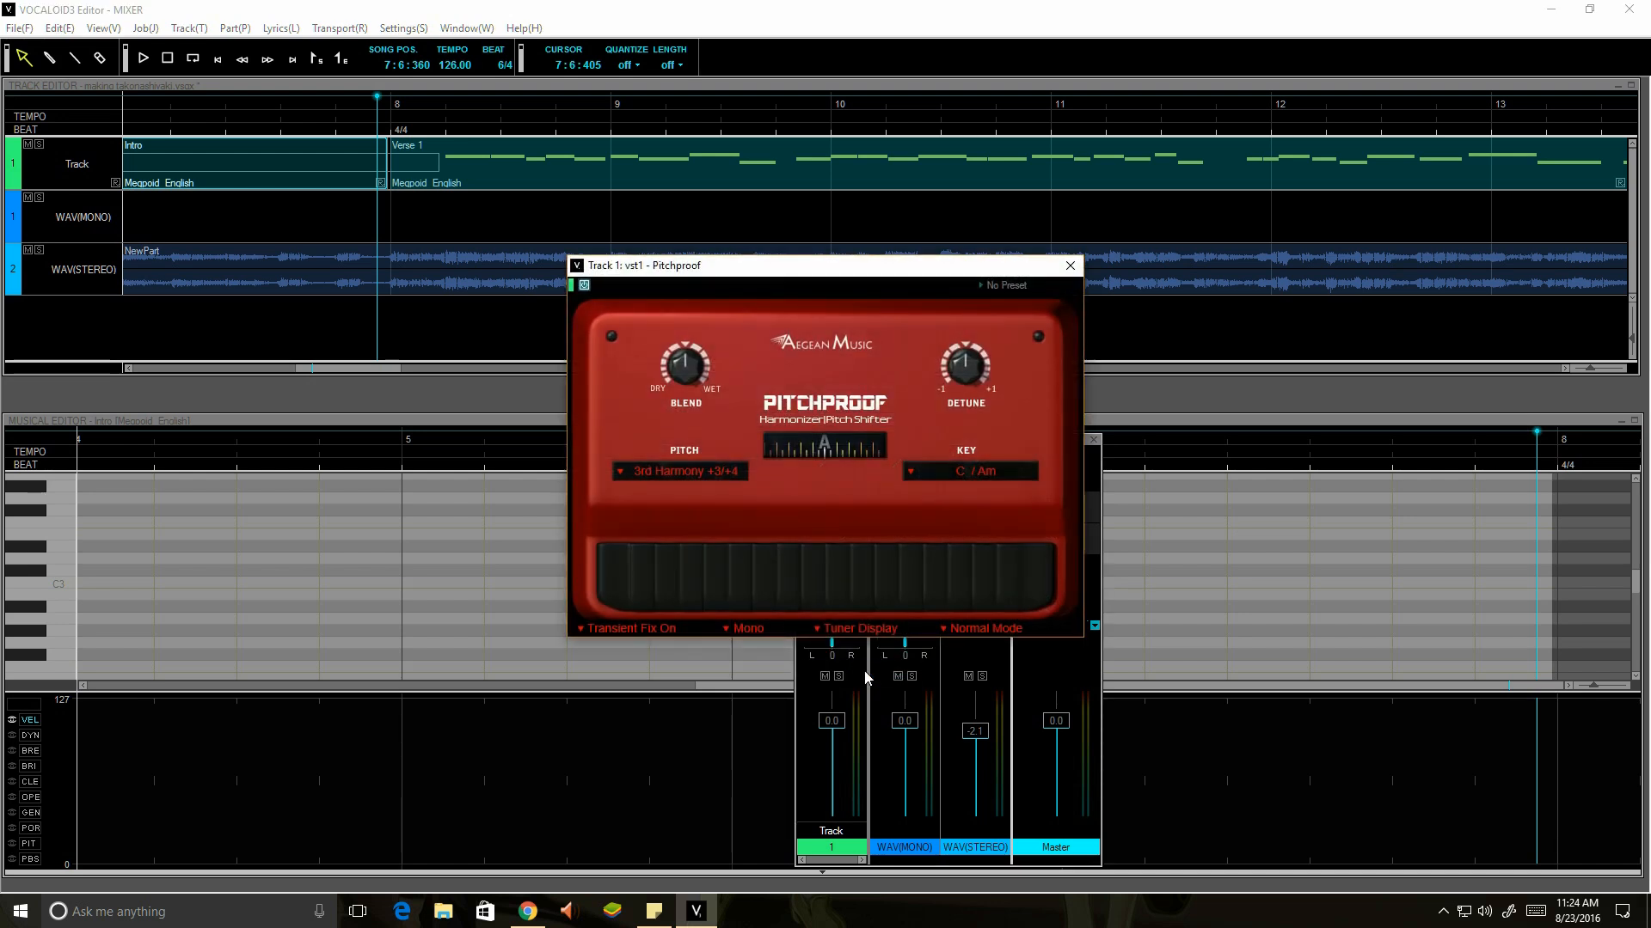
Solo vocal track 1, turn Pitchproof's Blend toward dry, and view the available pitch and harmony options
left_click(39, 144)
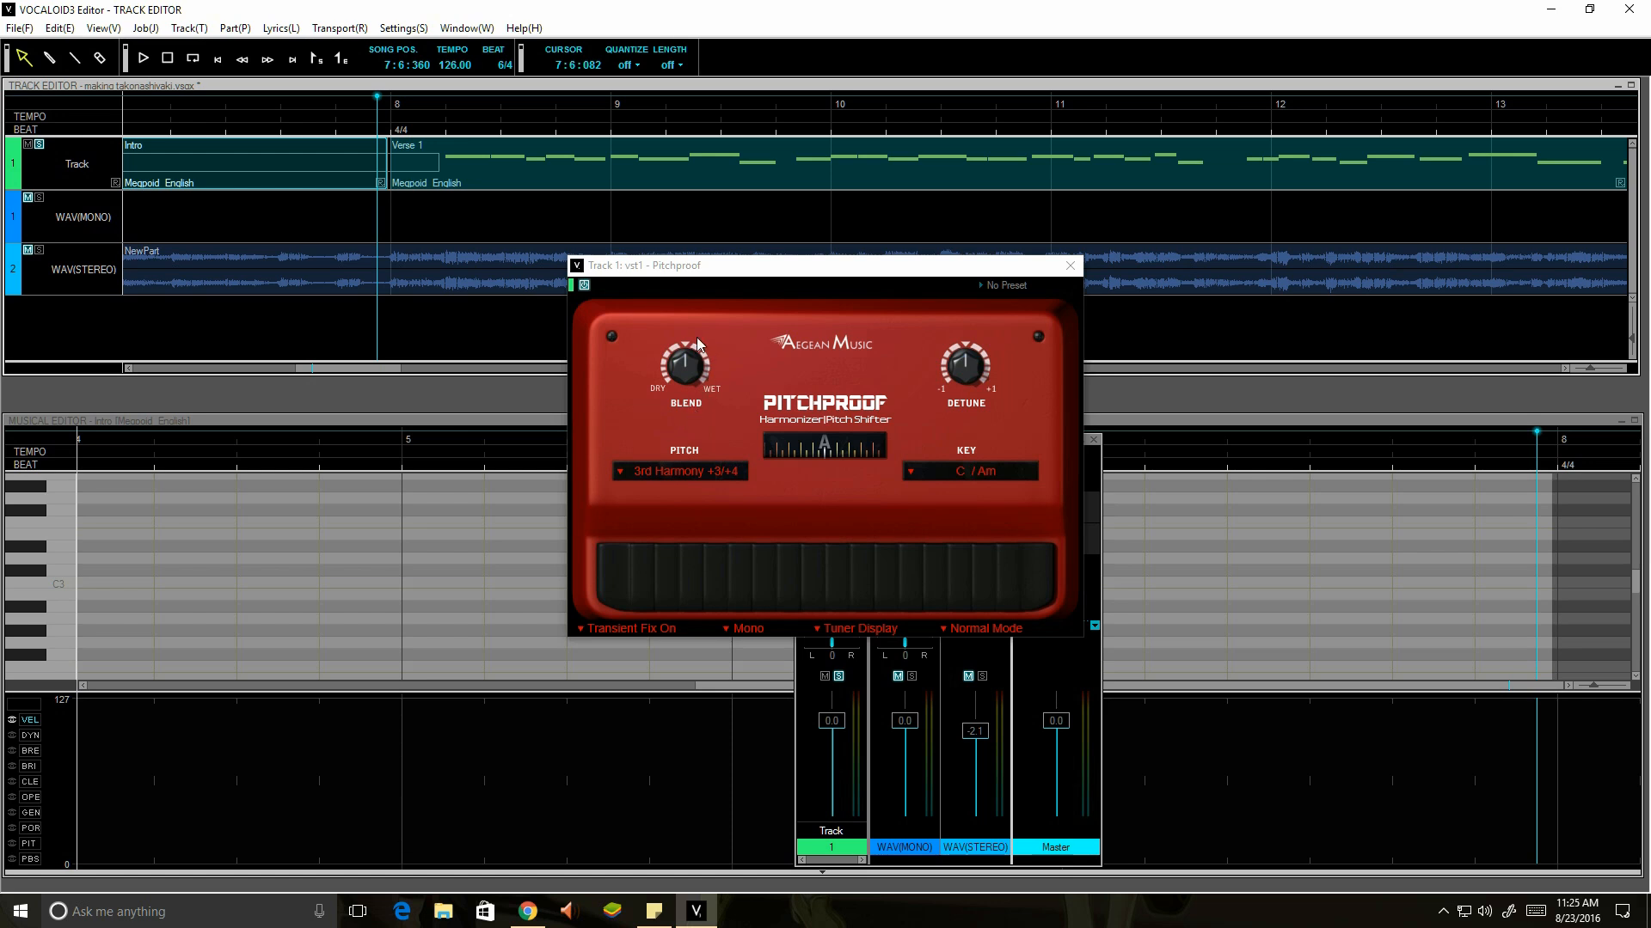
mouse_move(683, 356)
left_click_drag(685, 362, 664, 378)
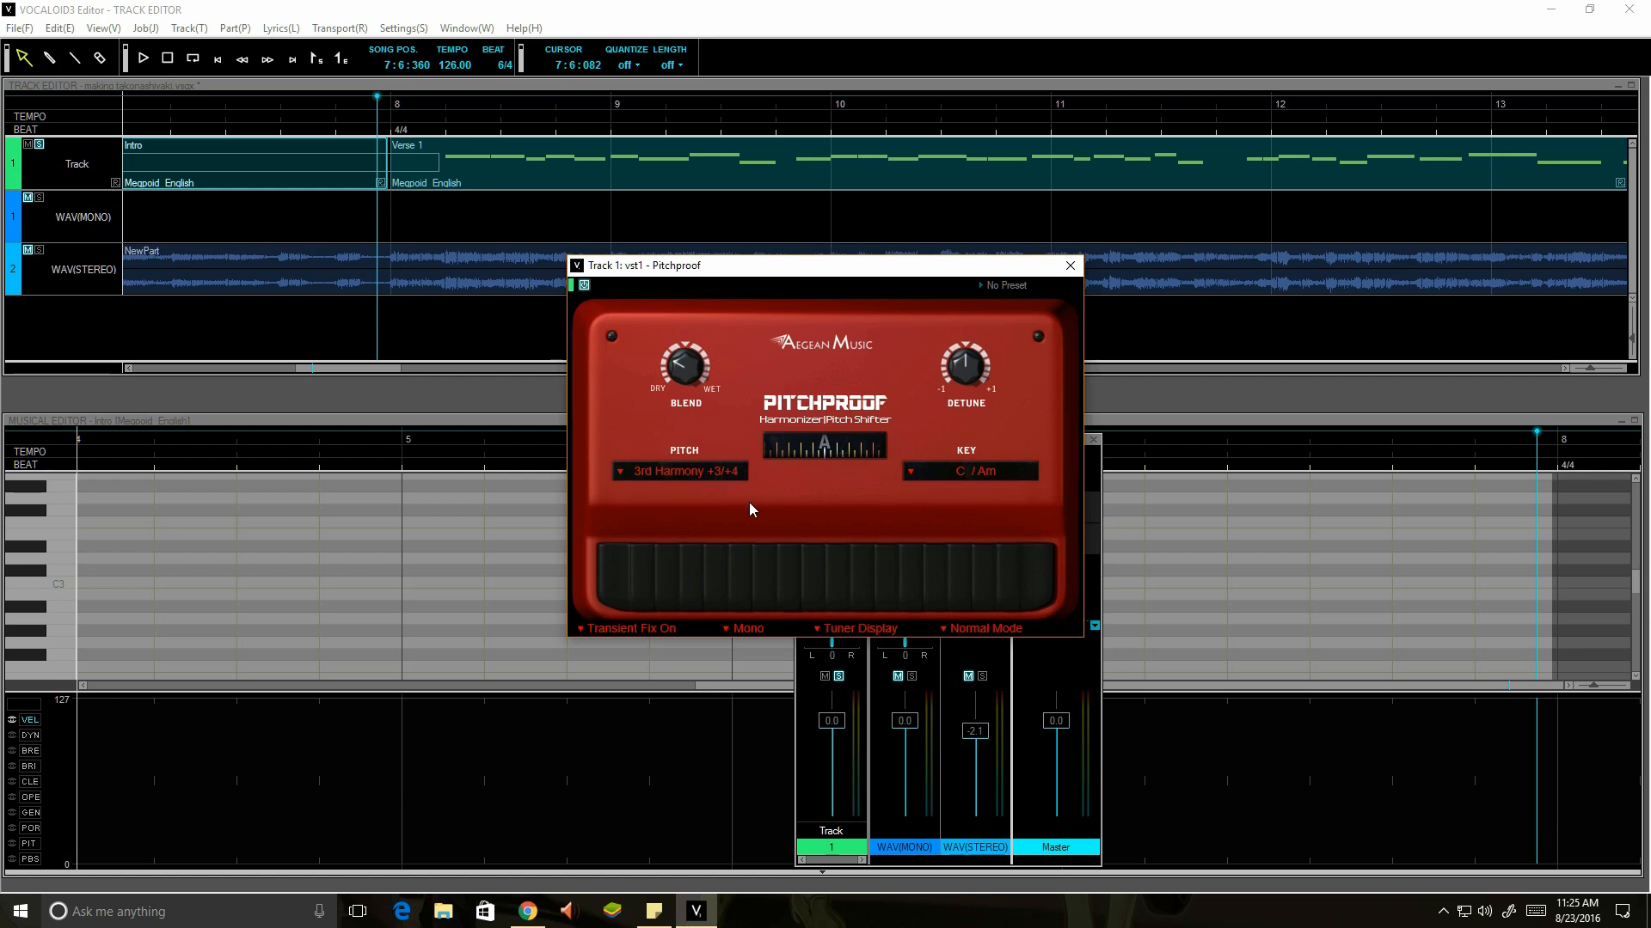
left_click(619, 474)
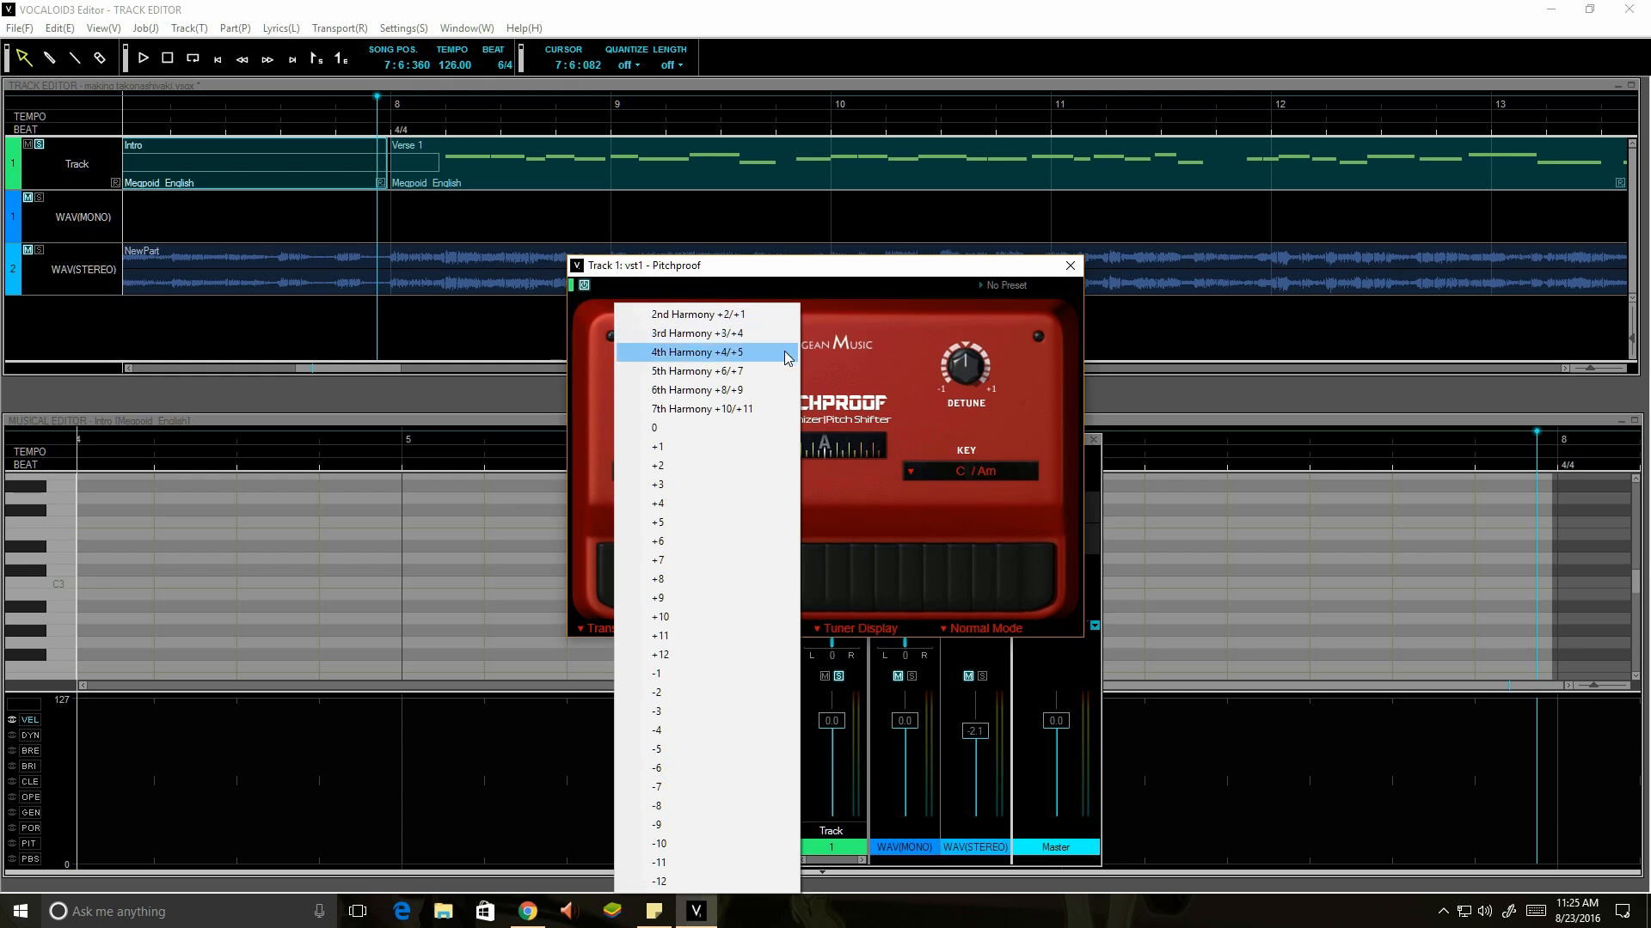
left_click(724, 271)
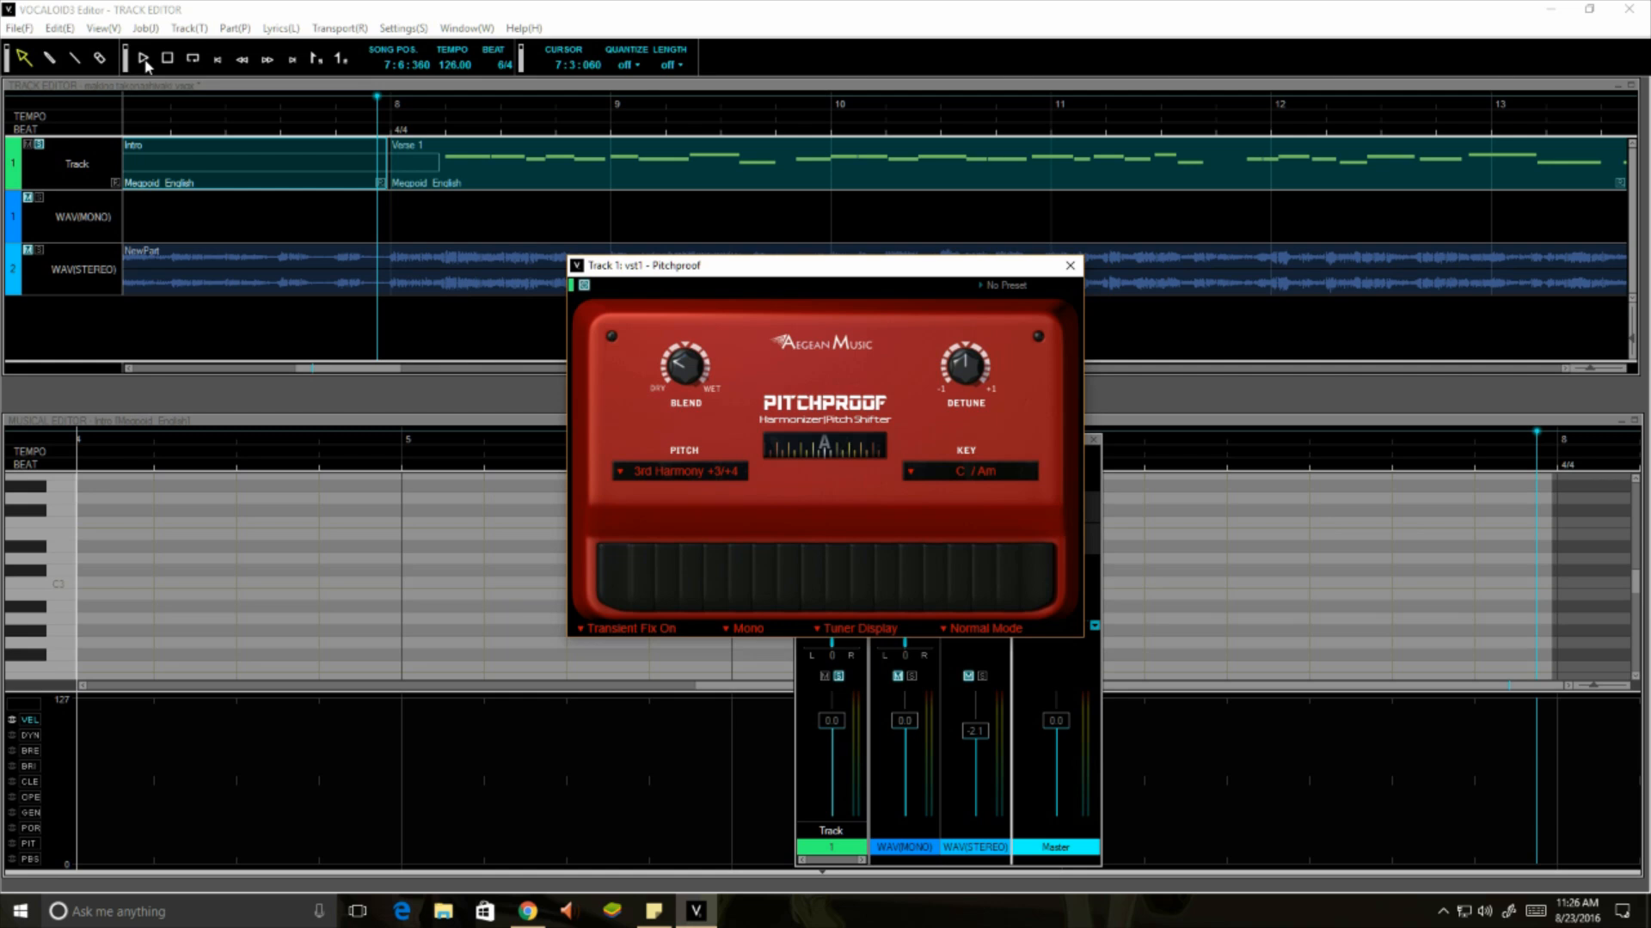
Play Verse 1 with the 3rd Harmony setting and return the playhead to just before Verse 1
left_click(144, 60)
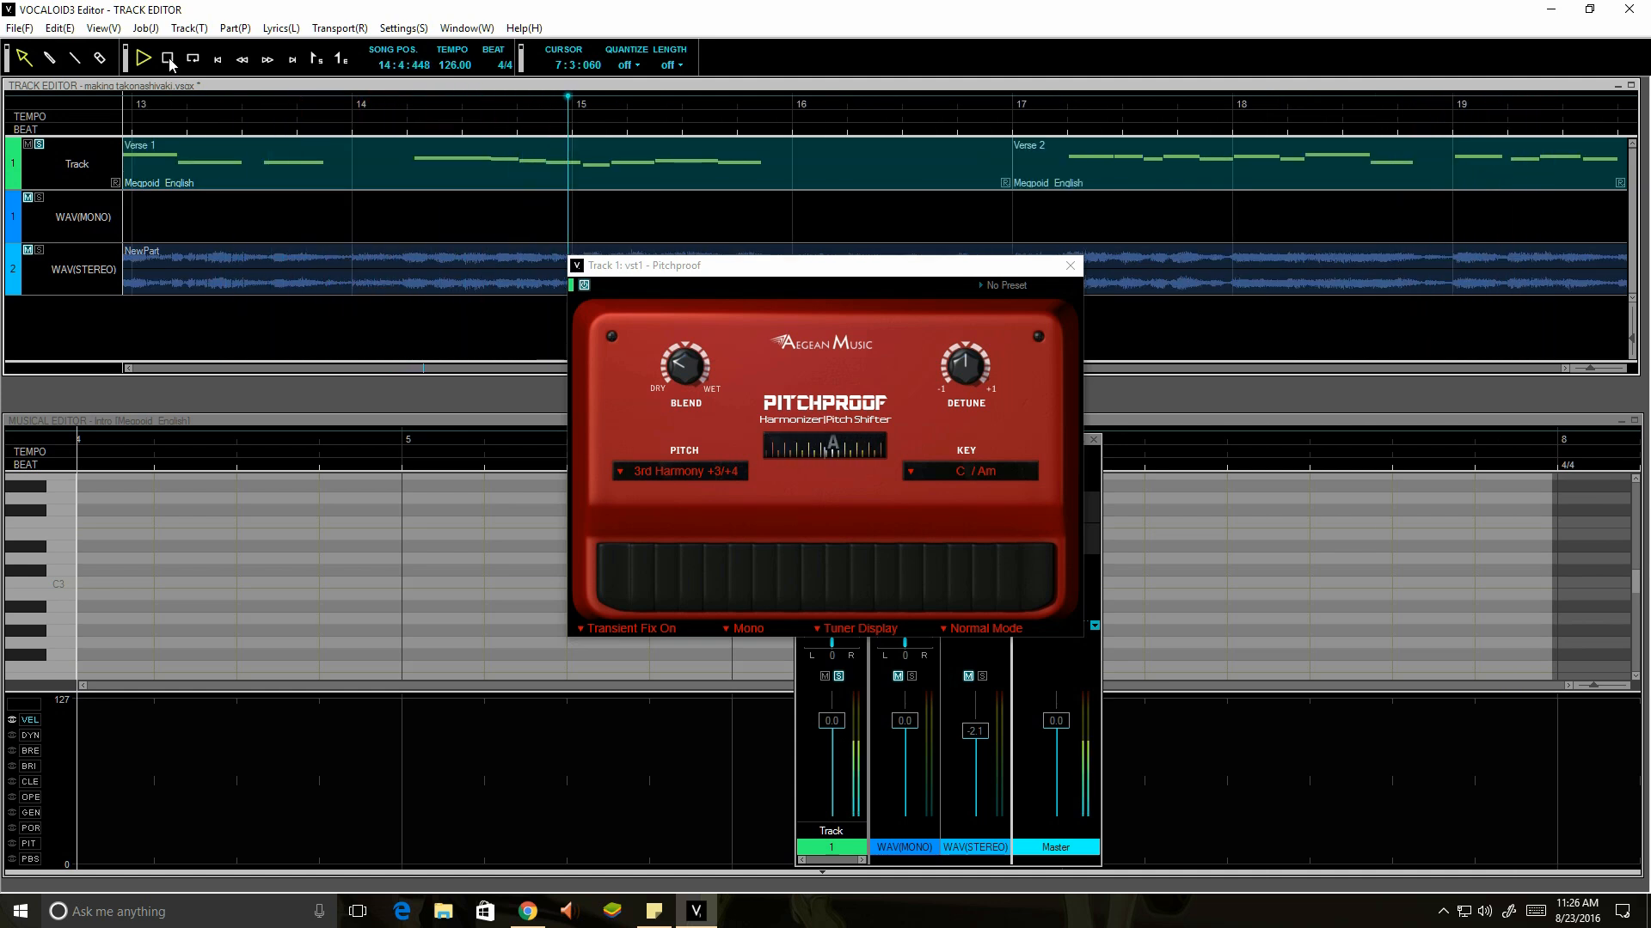
left_click(168, 59)
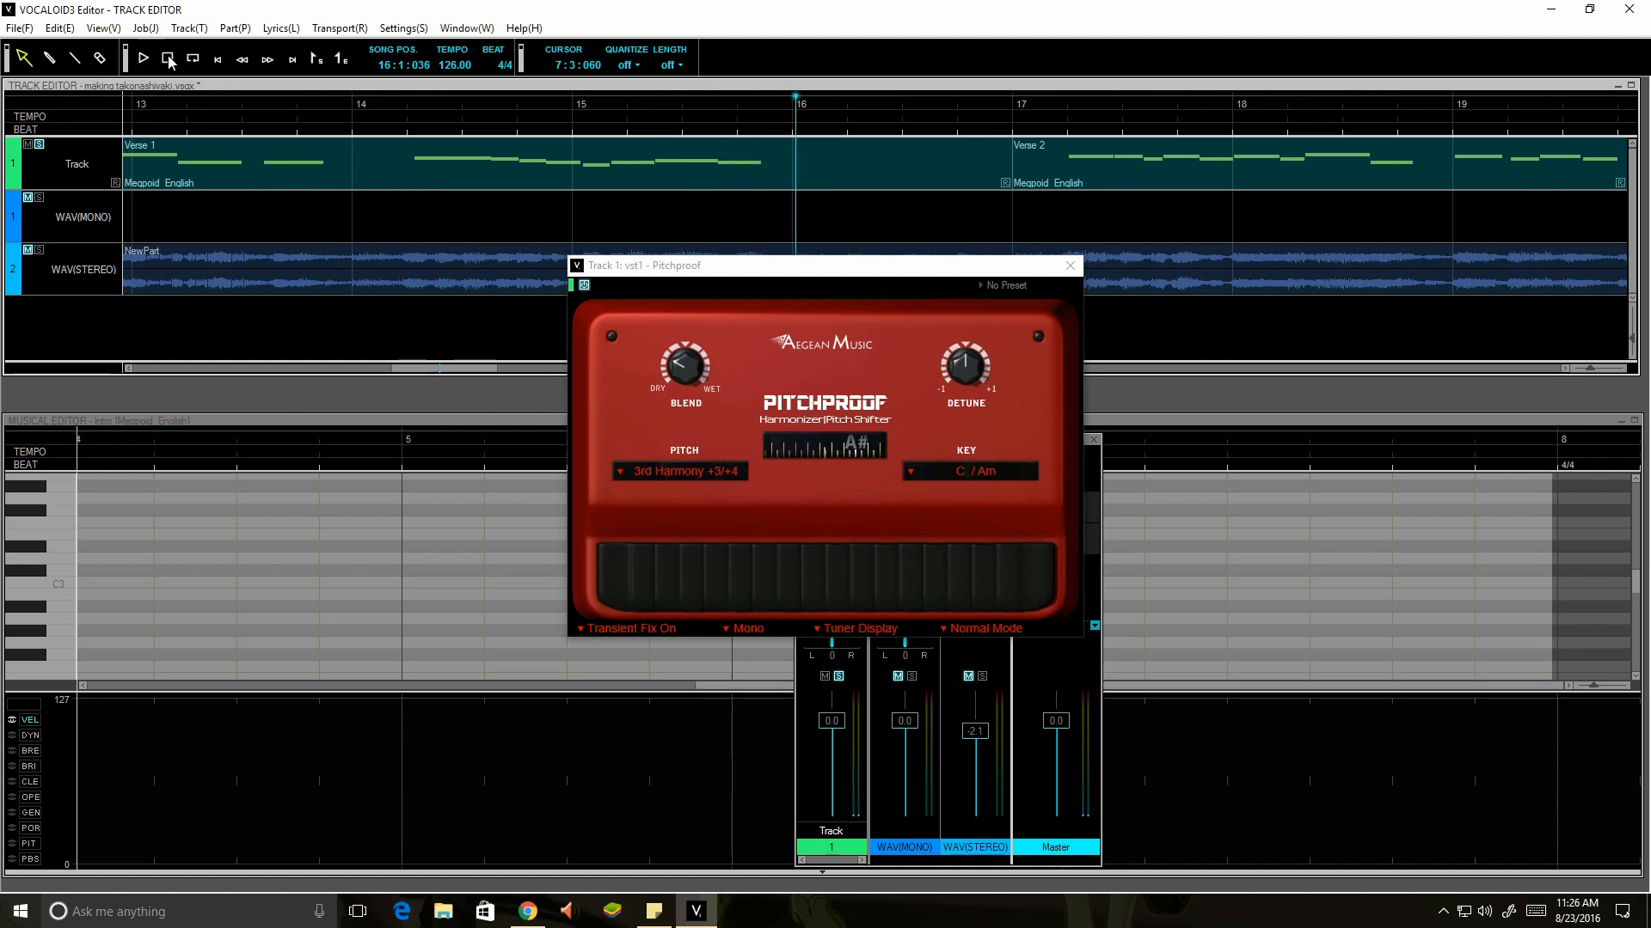
left_click(217, 60)
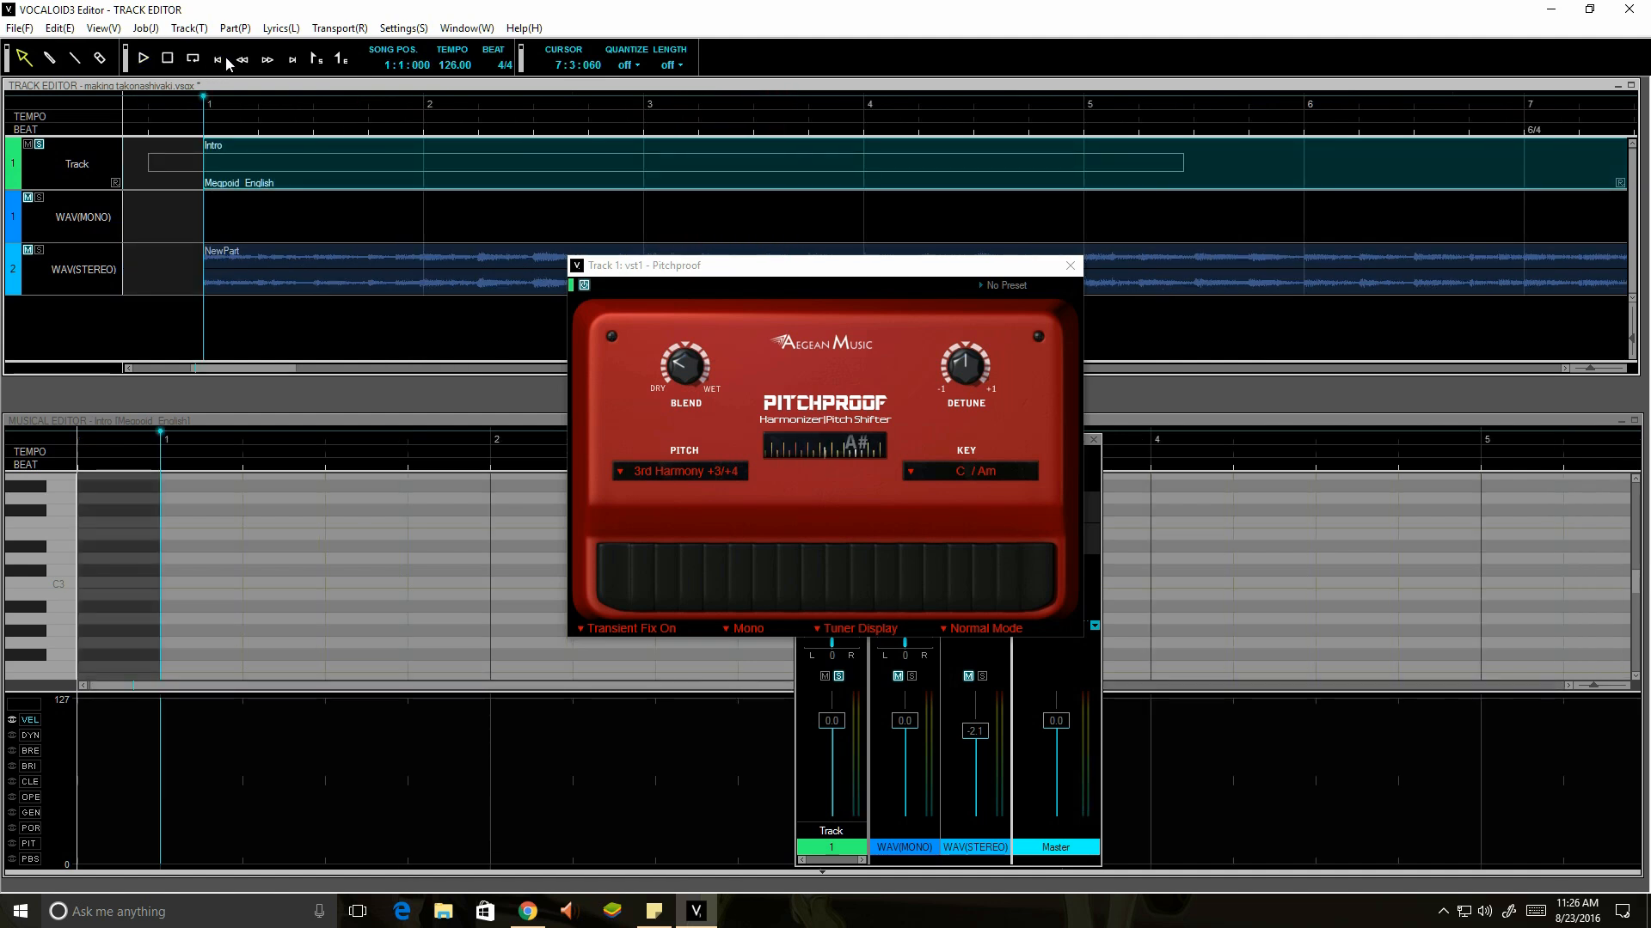
left_click(1508, 105)
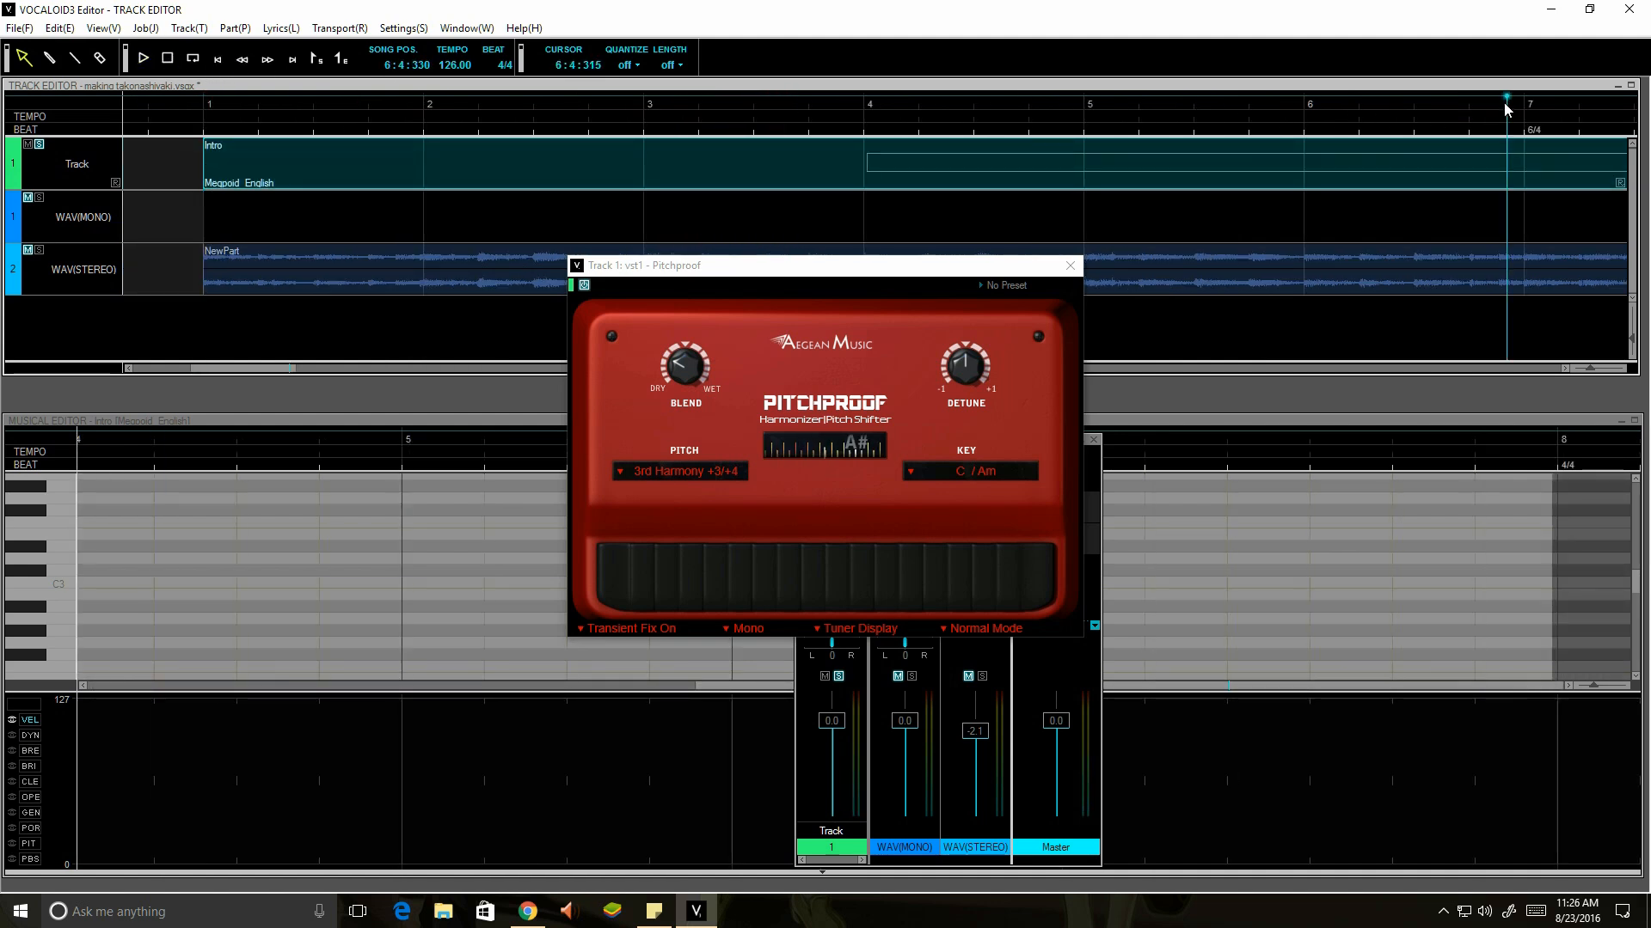
left_click_drag(264, 368, 371, 342)
left_click(392, 107)
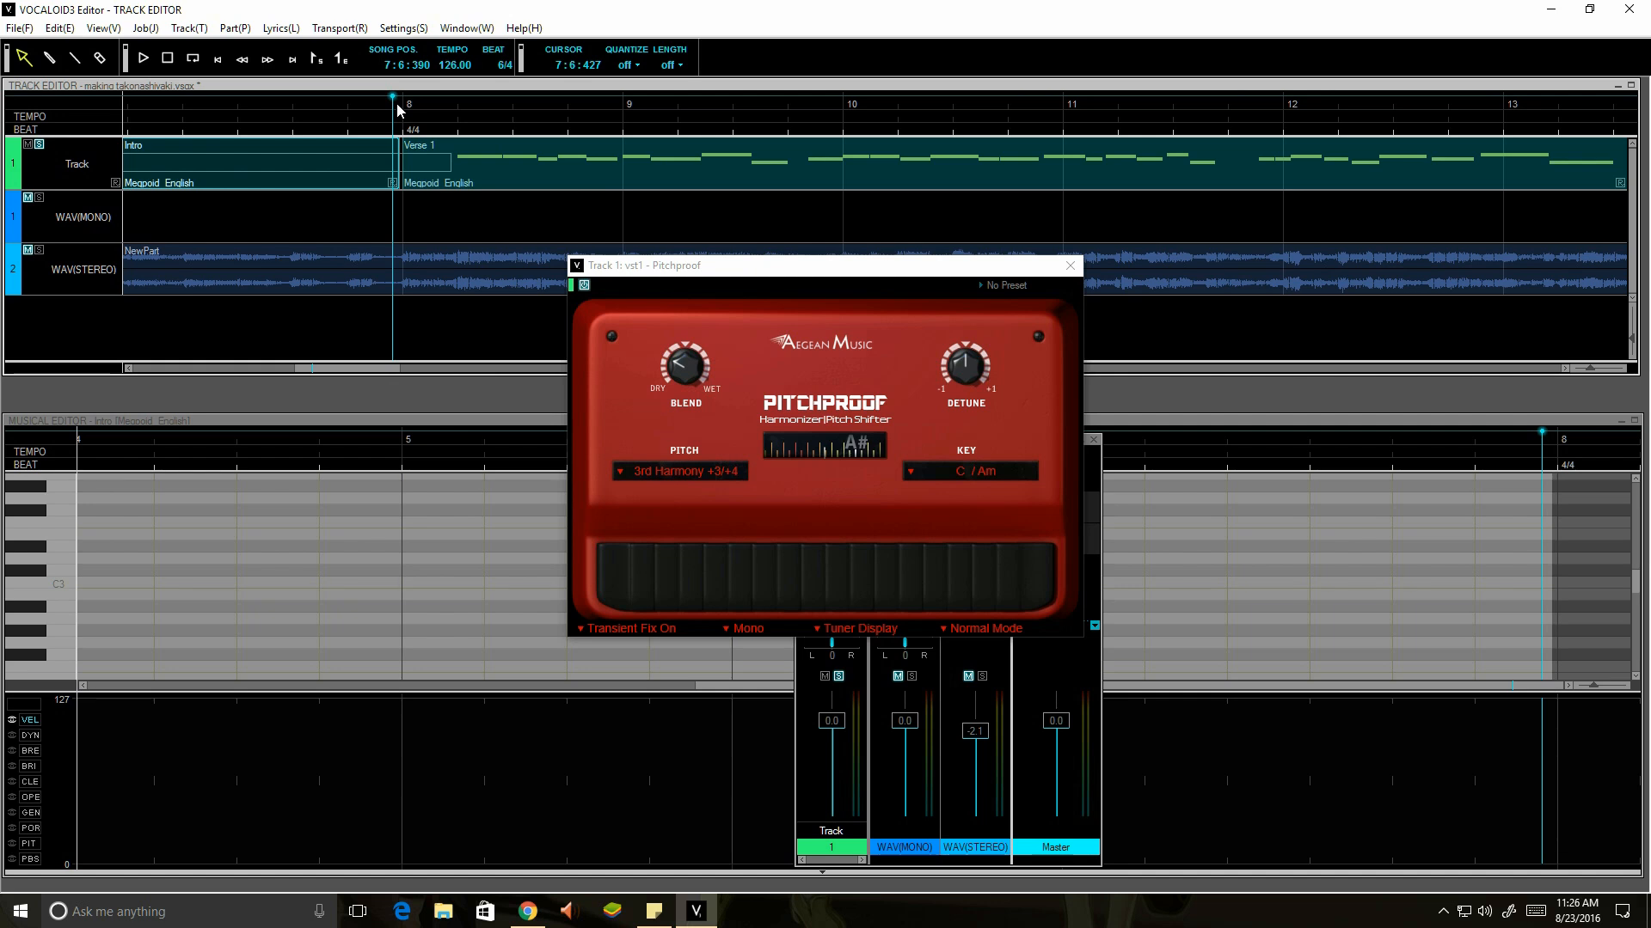
Set Pitchproof's Pitch to 4th Harmony +4/+5 and play Verse 1 to hear the harmony
left_click(734, 470)
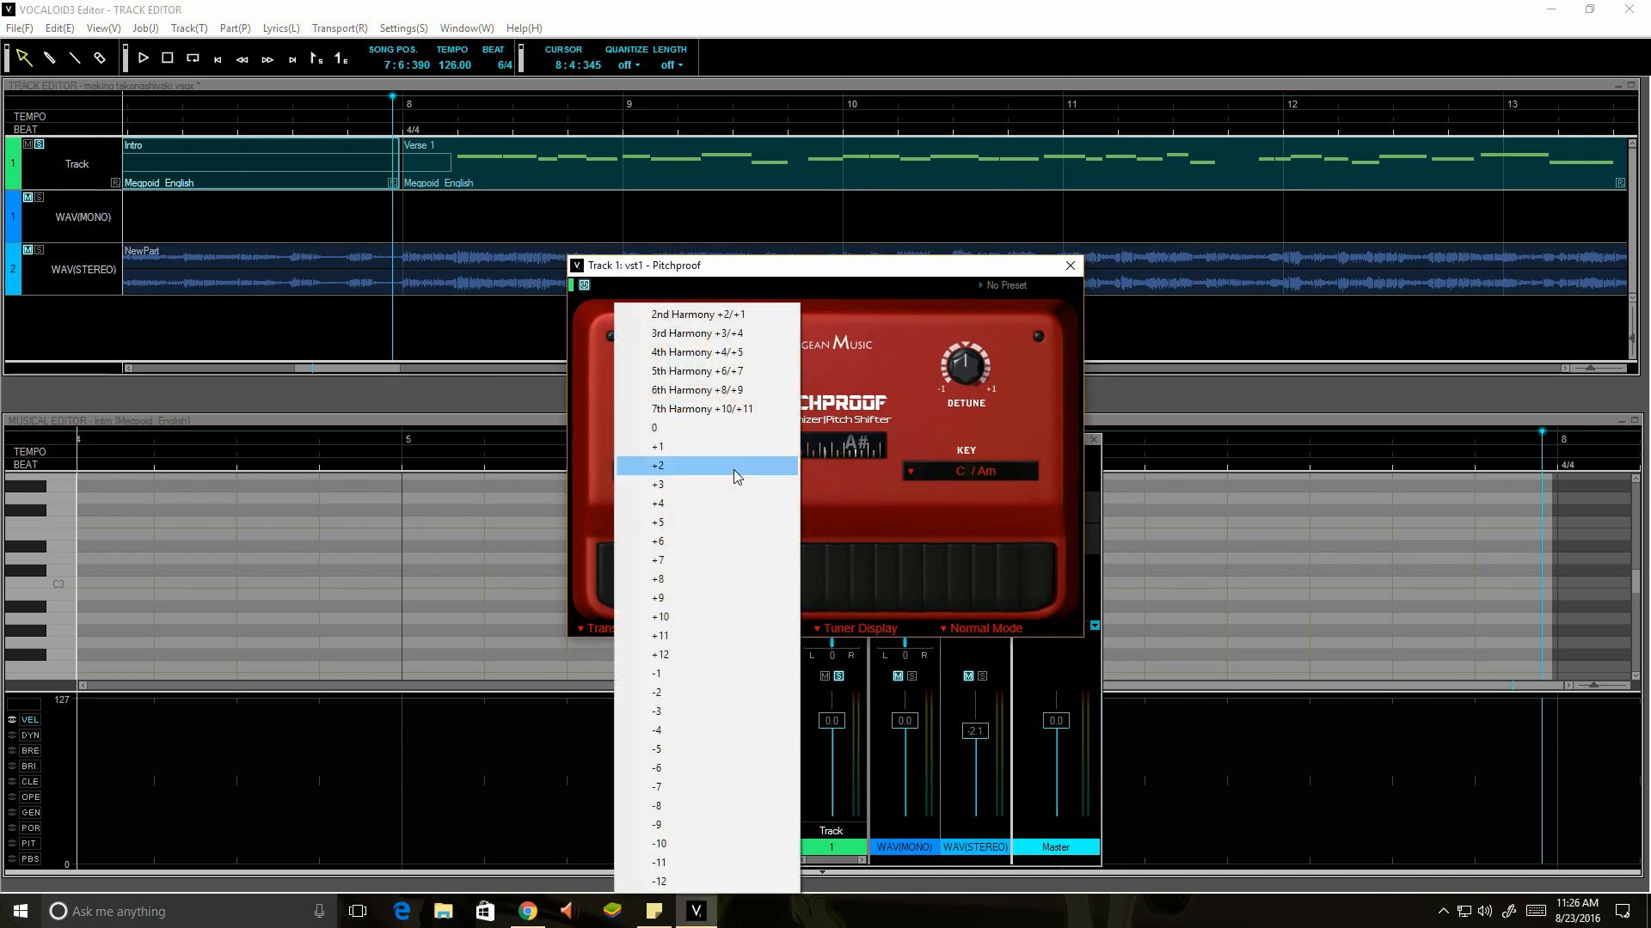
left_click(679, 503)
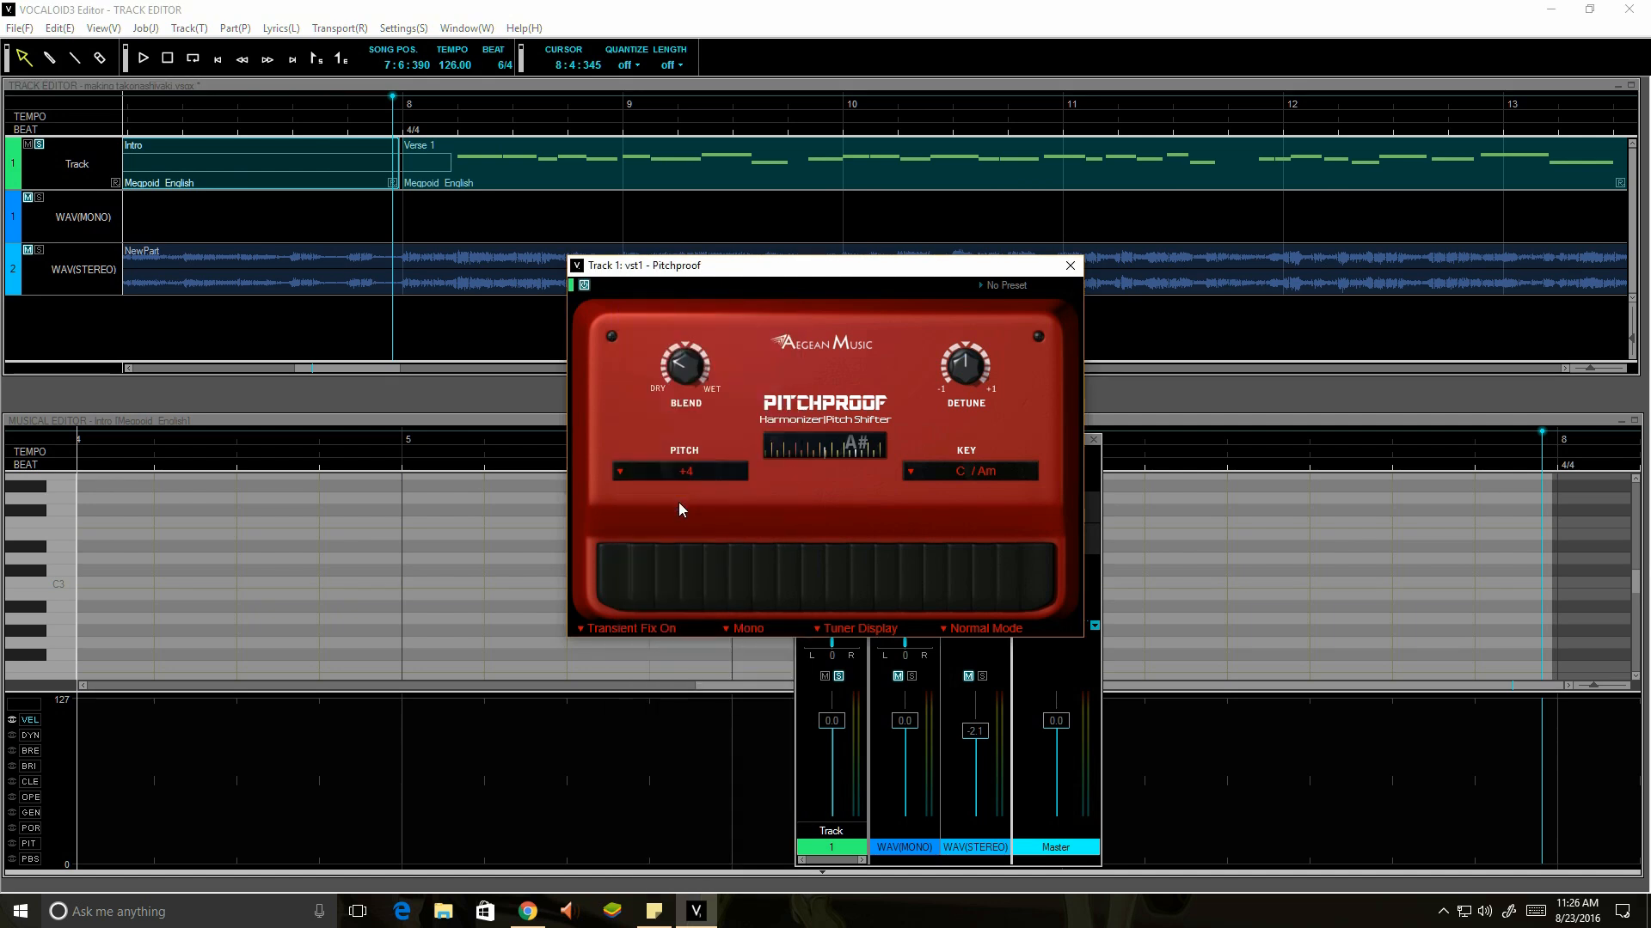
left_click(712, 470)
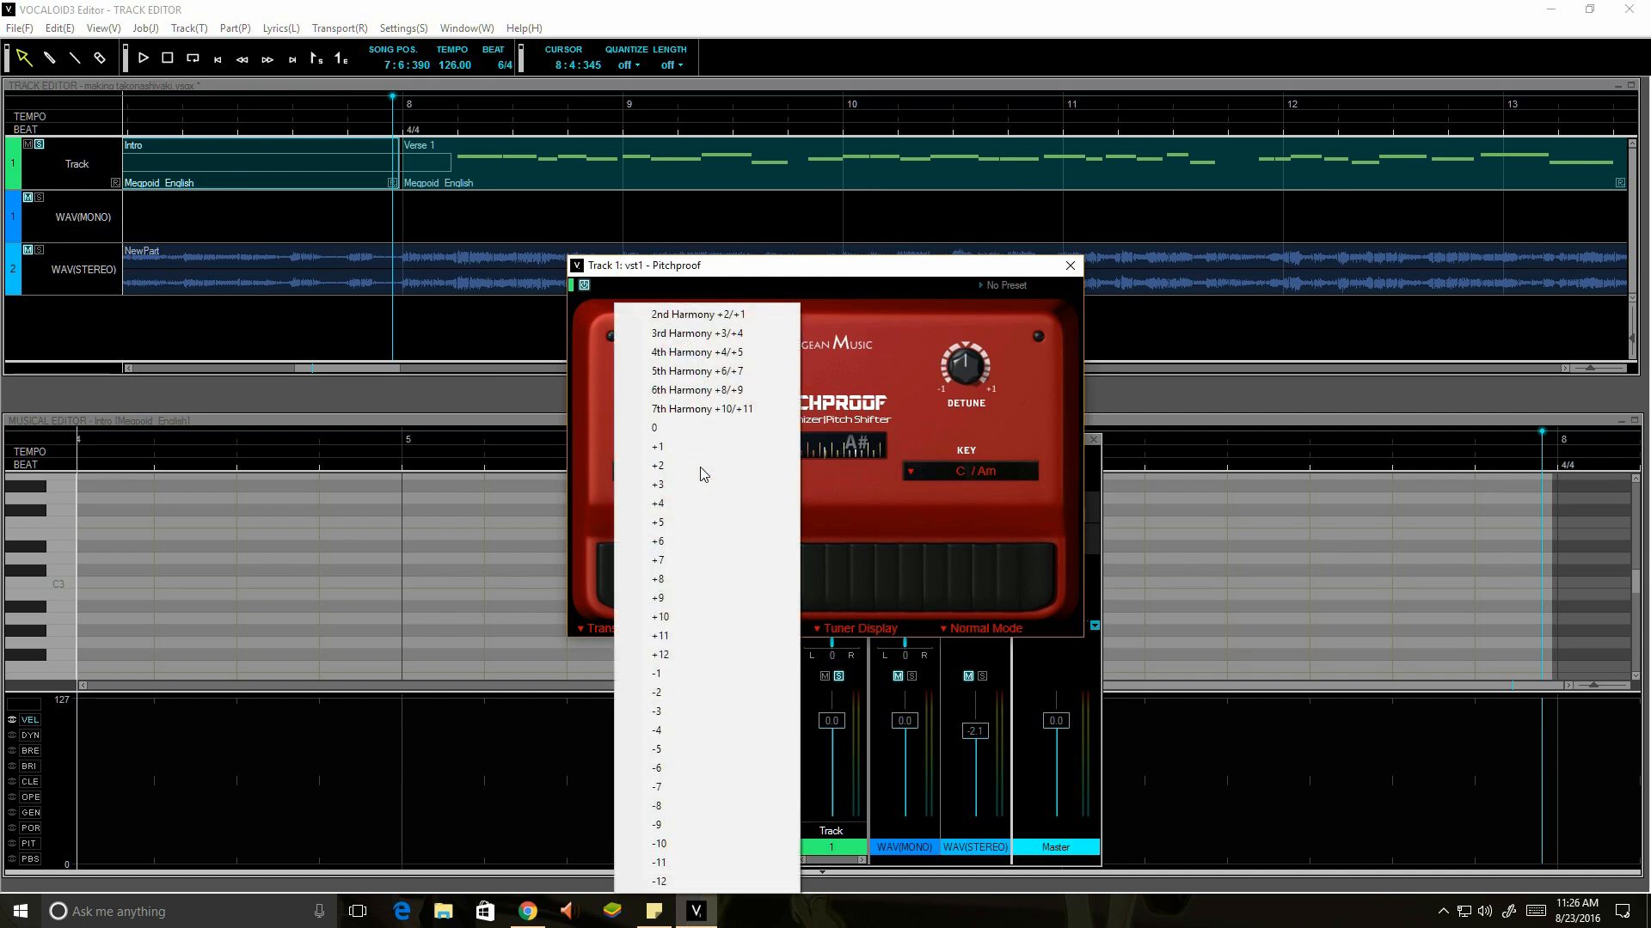
left_click(704, 362)
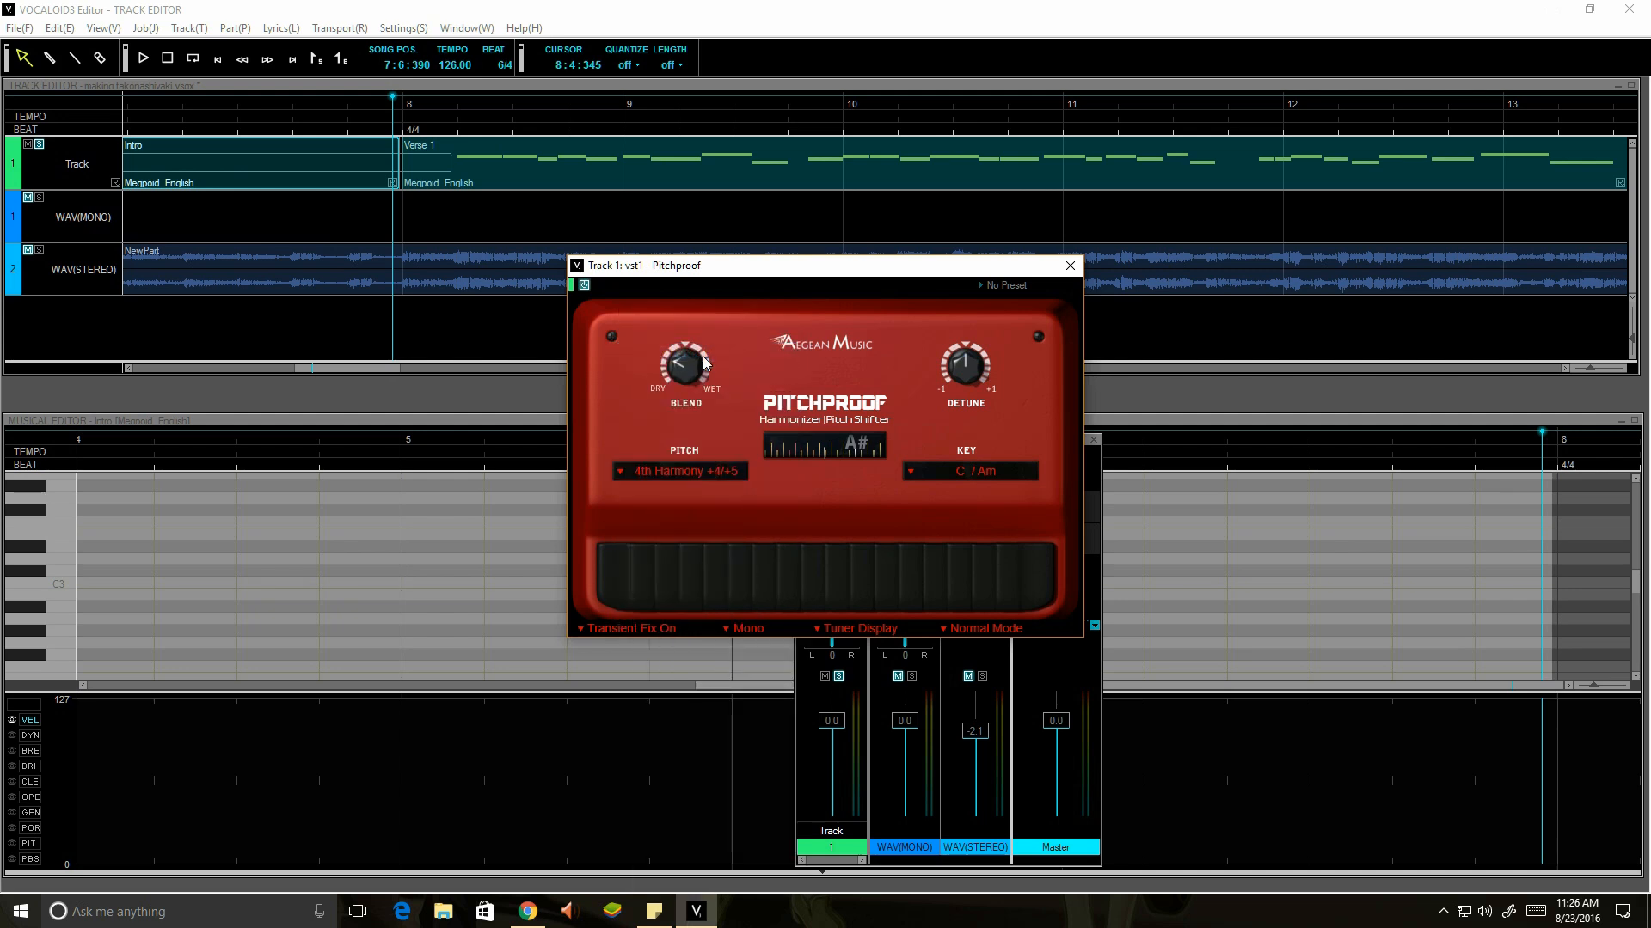
left_click(145, 59)
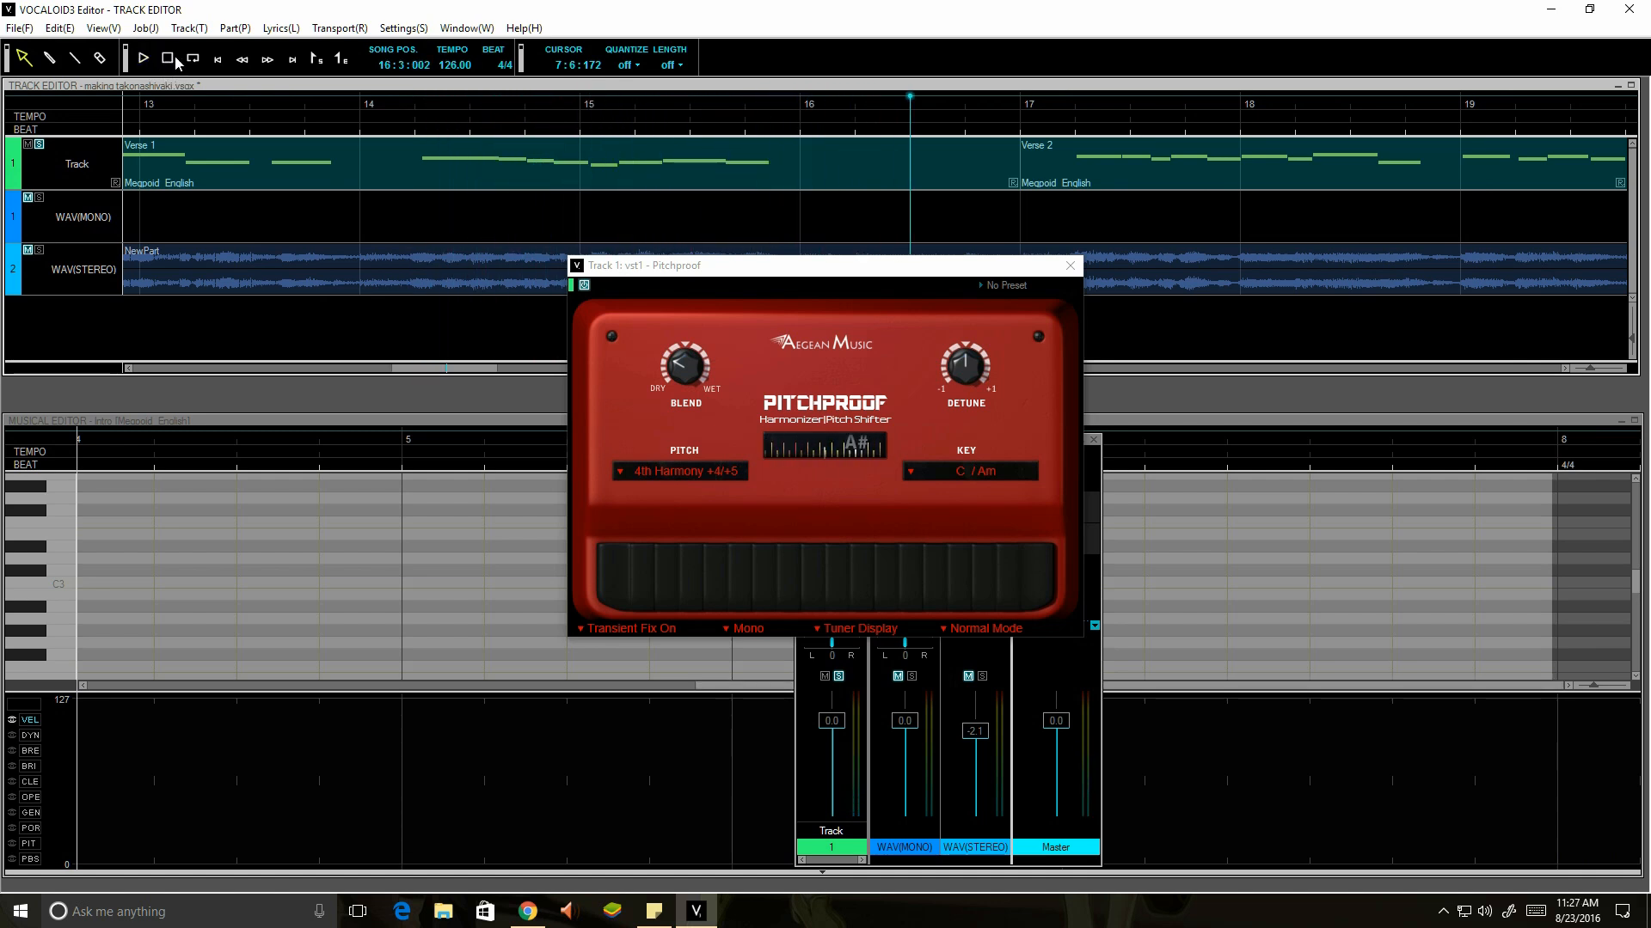
Rewind the playhead measure by measure to the start of Verse 1 at measure 8
left_click(244, 60)
left_click(243, 61)
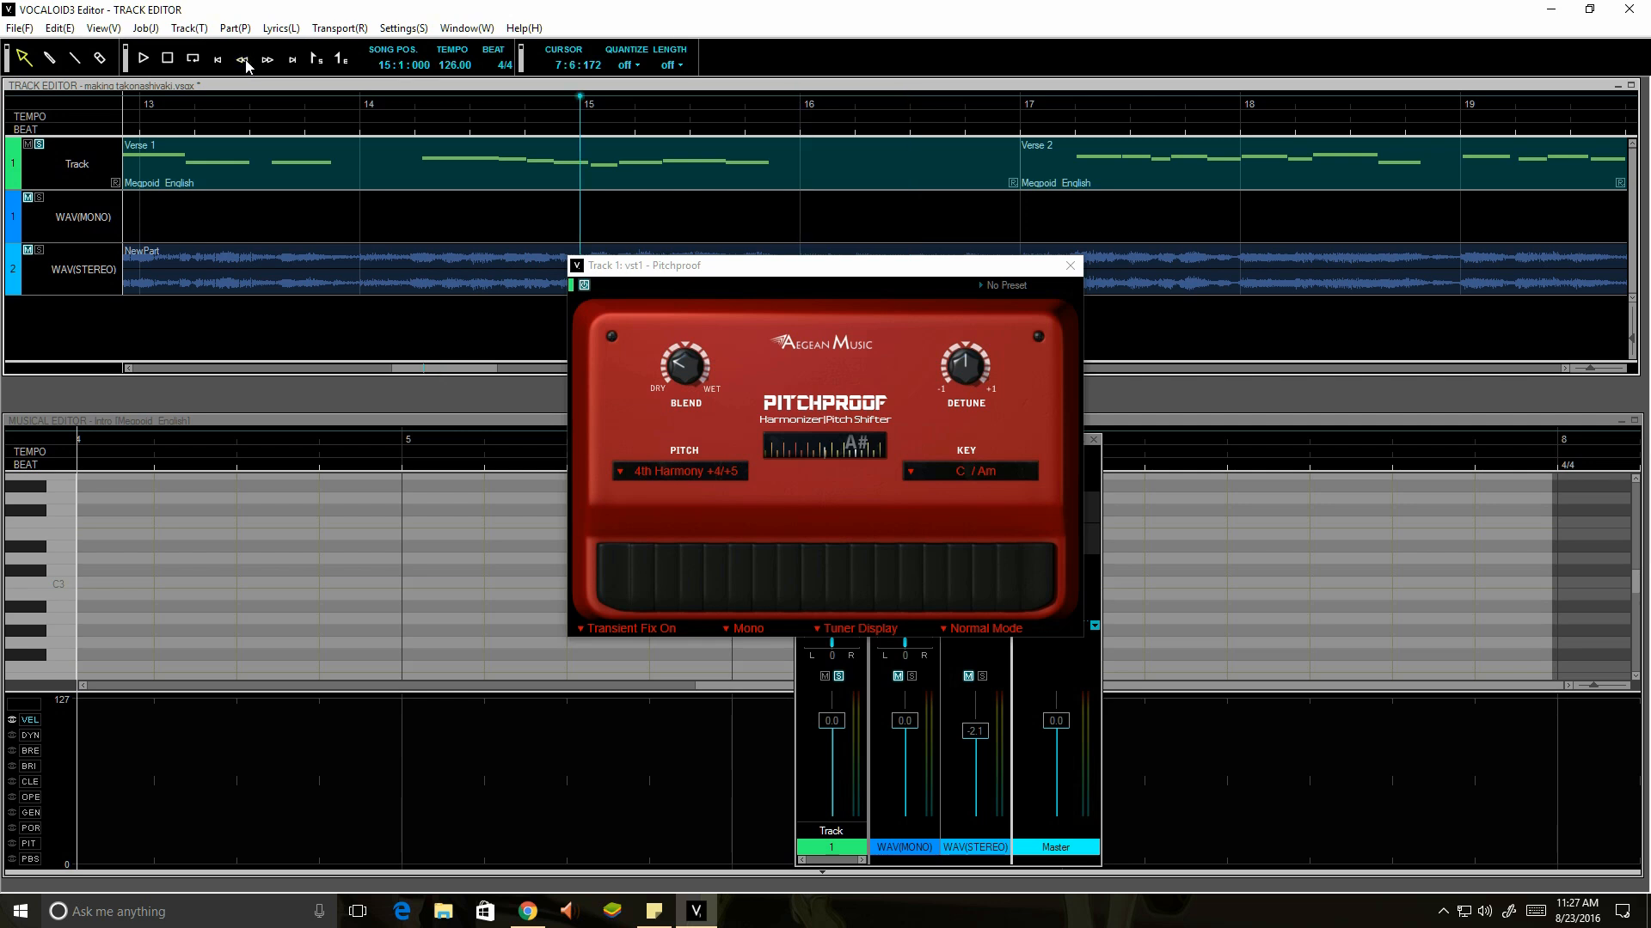
left_click(243, 60)
left_click(243, 61)
left_click(244, 61)
left_click(244, 60)
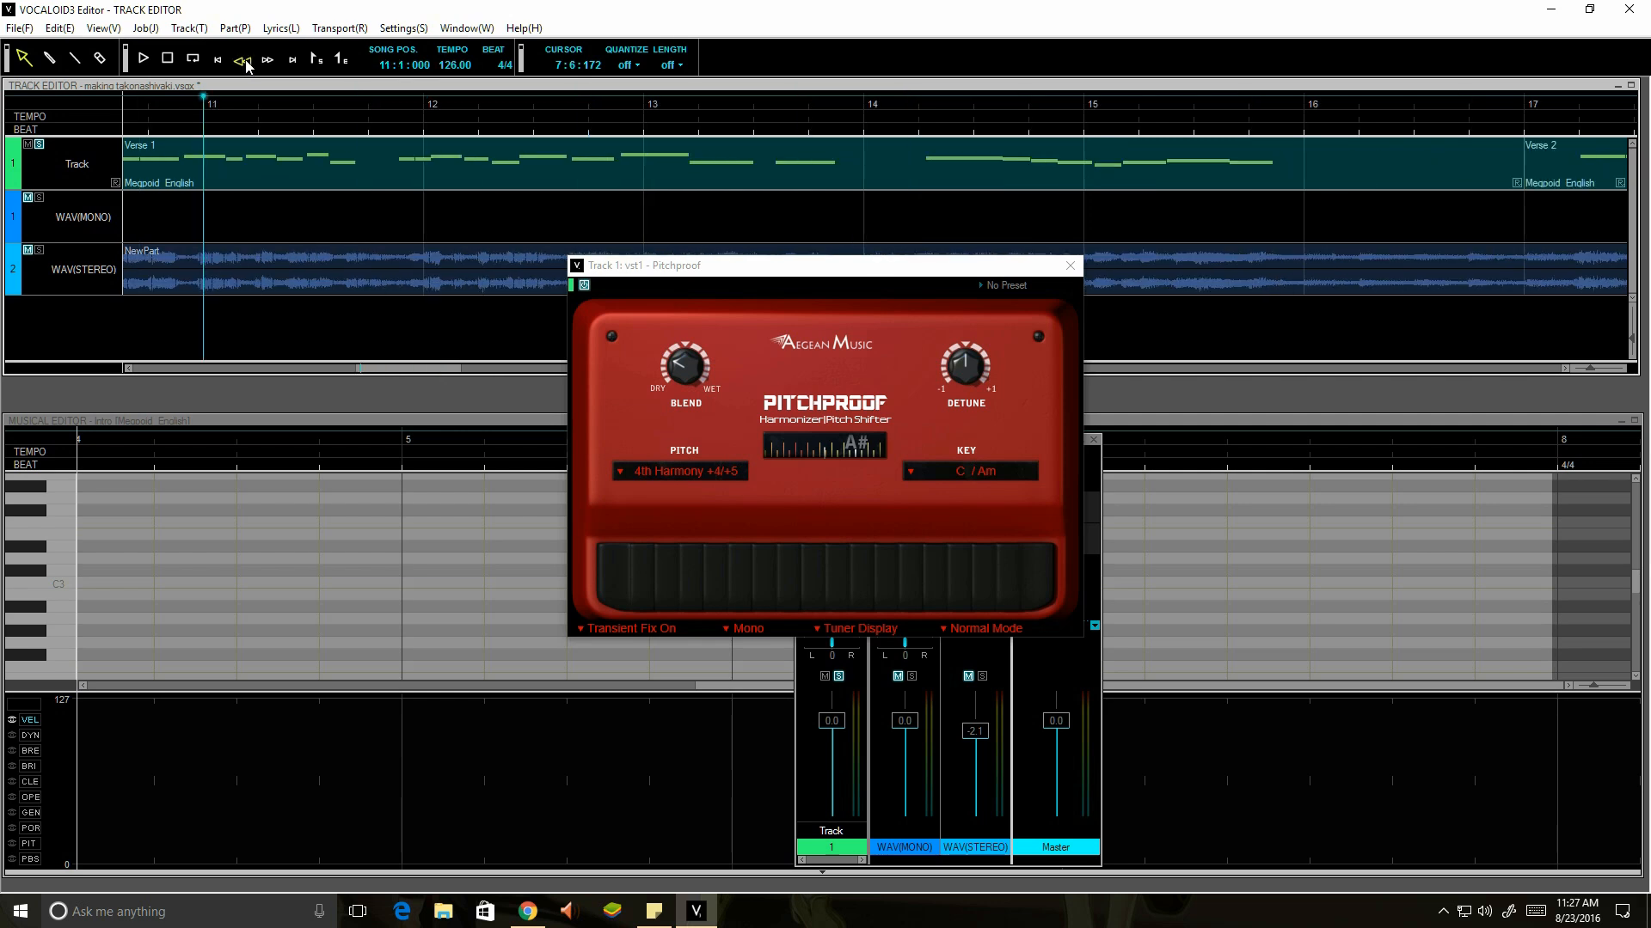
left_click(243, 60)
left_click(245, 61)
left_click(245, 60)
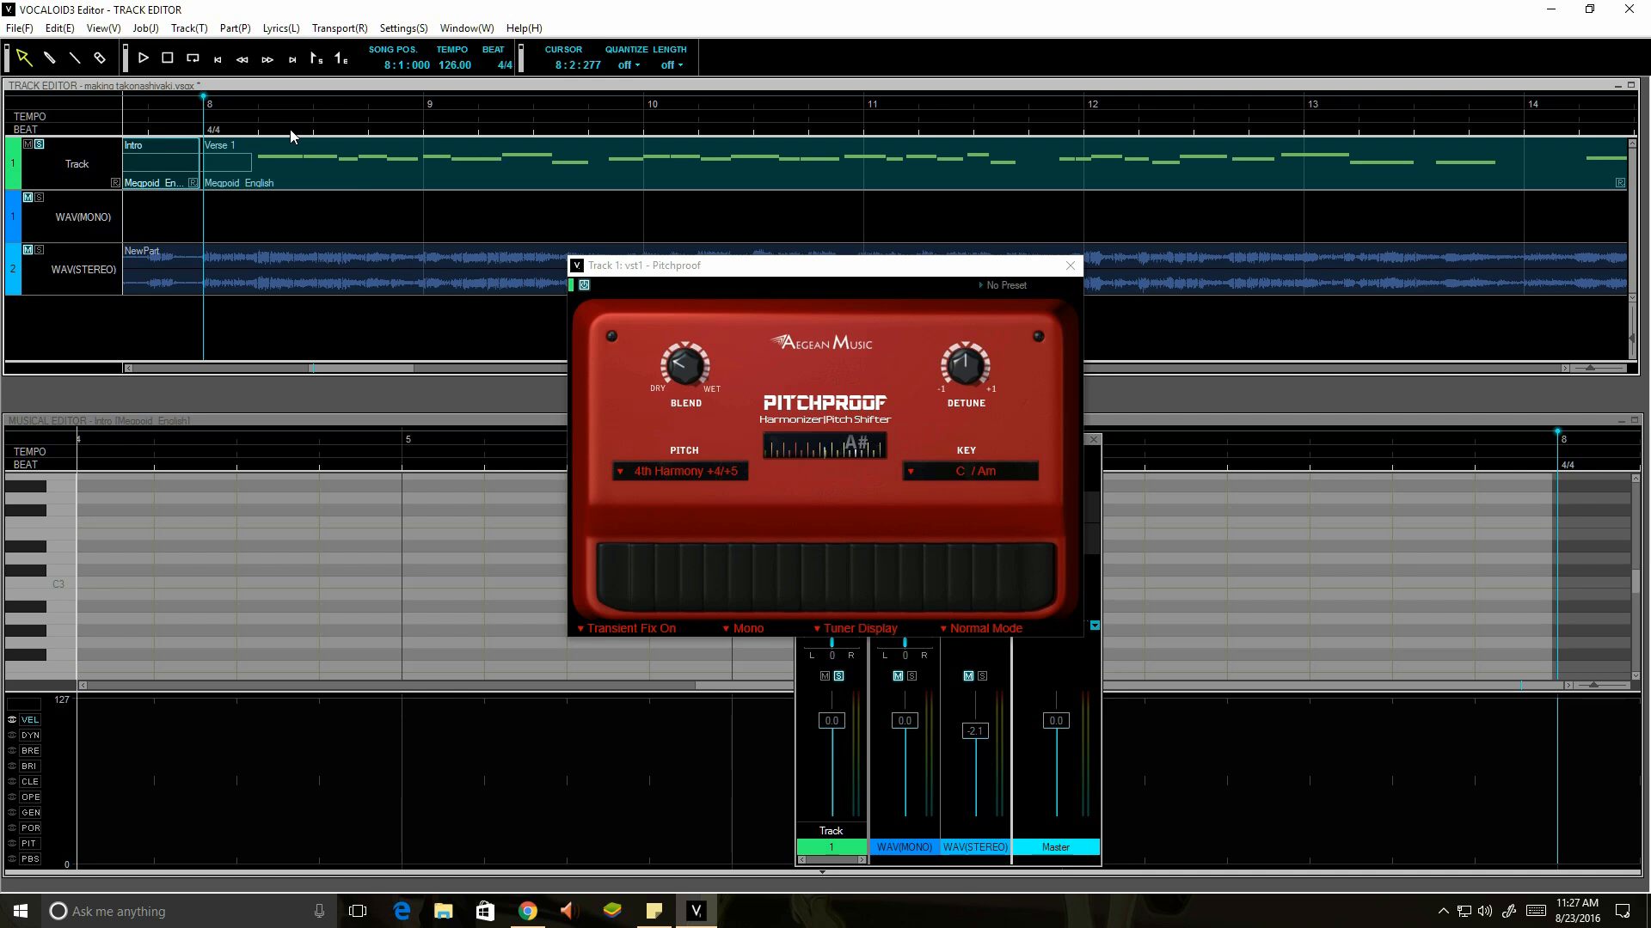
Set Pitchproof's Pitch to +2 and Blend to fully wet, and play back Verse 1
left_click(650, 473)
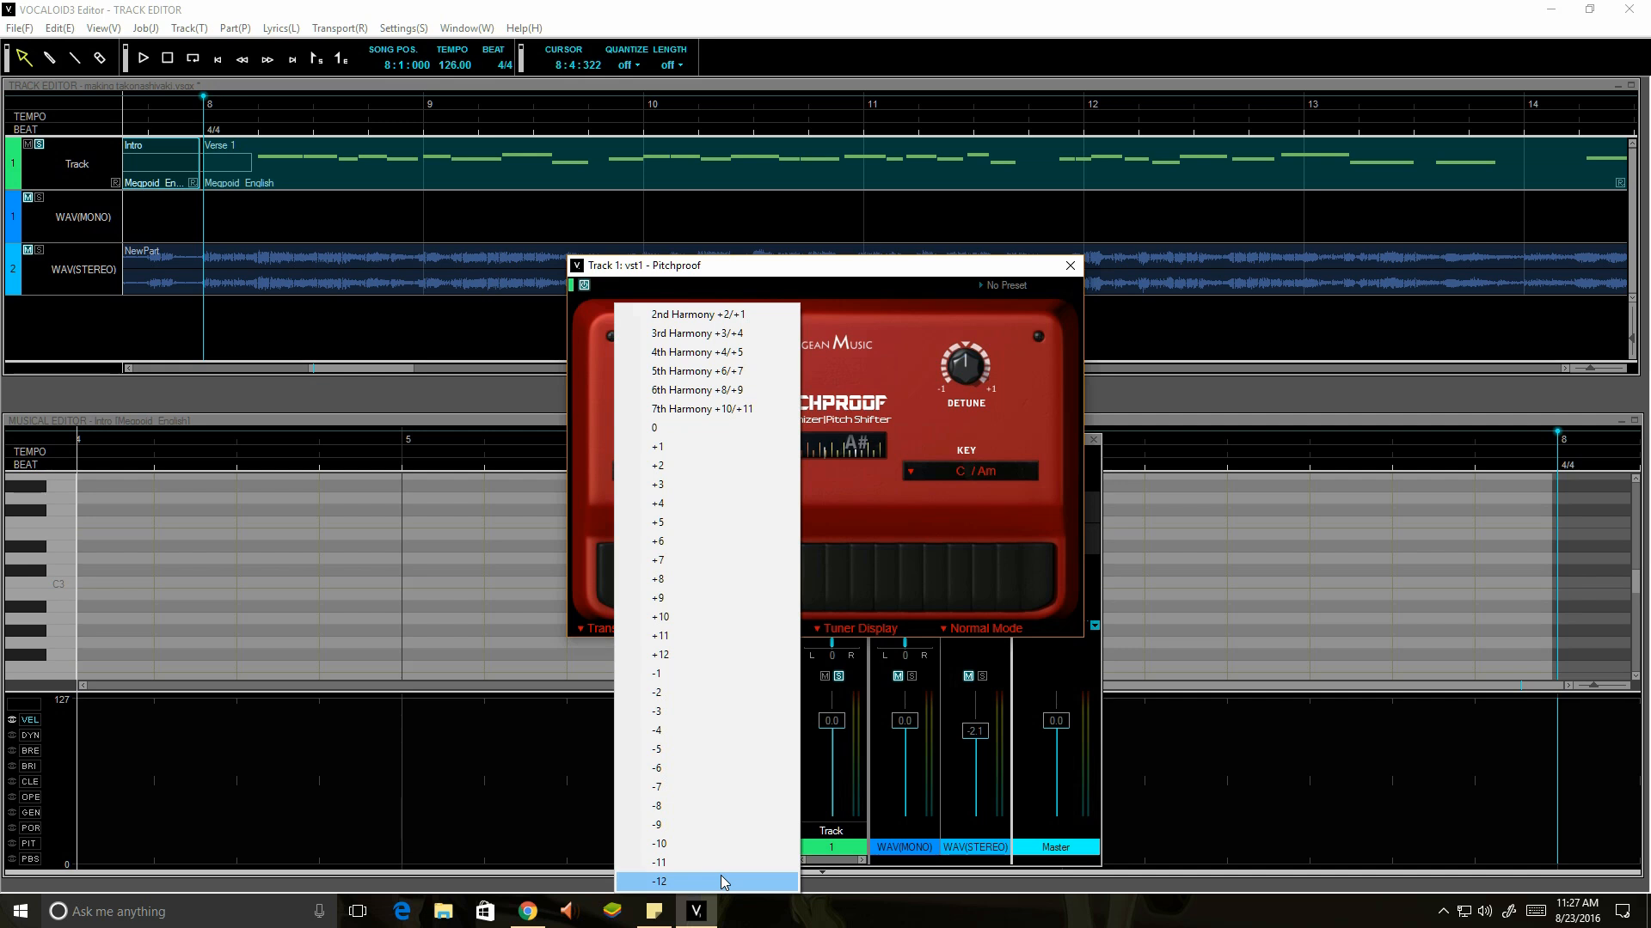
left_click(670, 469)
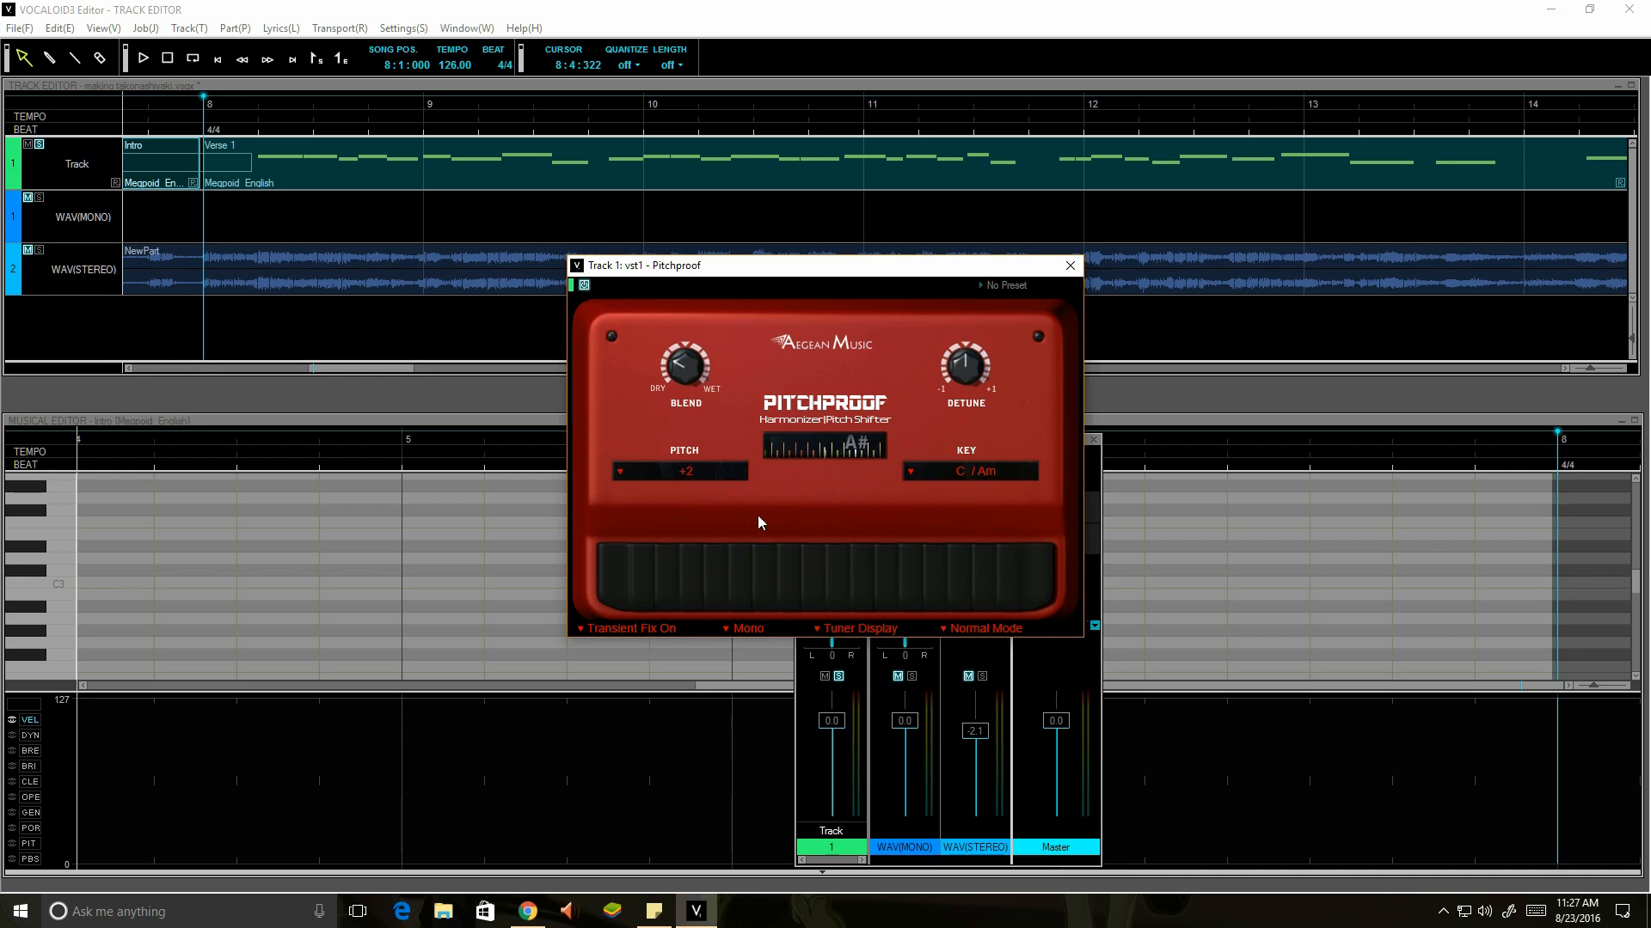
left_click_drag(685, 365, 725, 229)
left_click(143, 59)
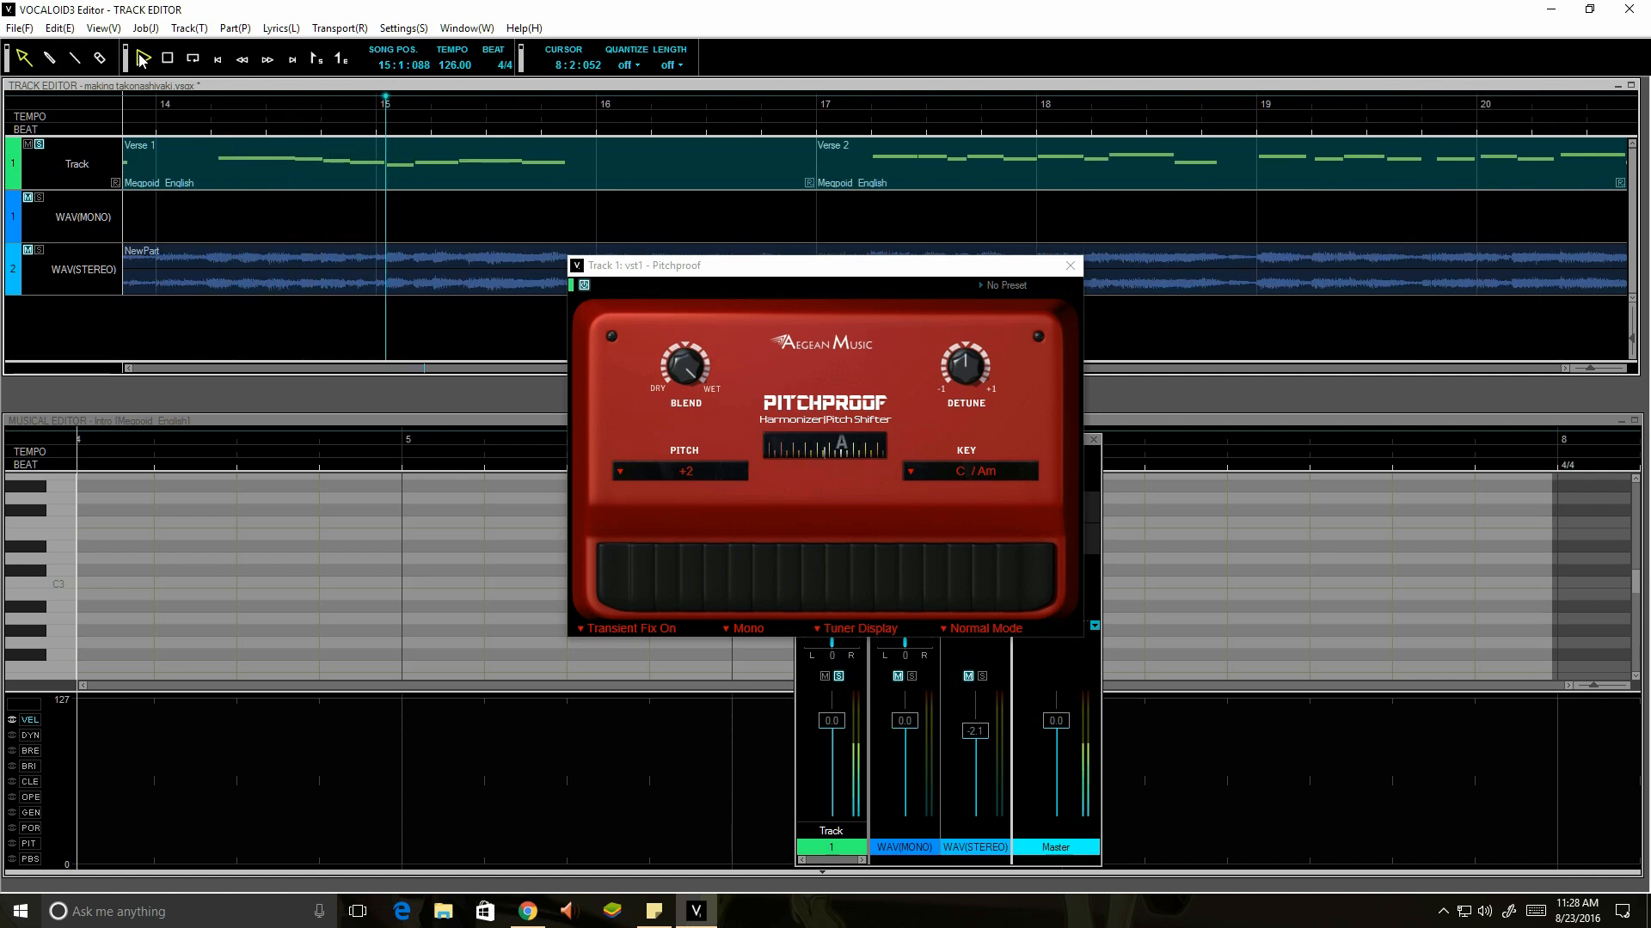
left_click(168, 61)
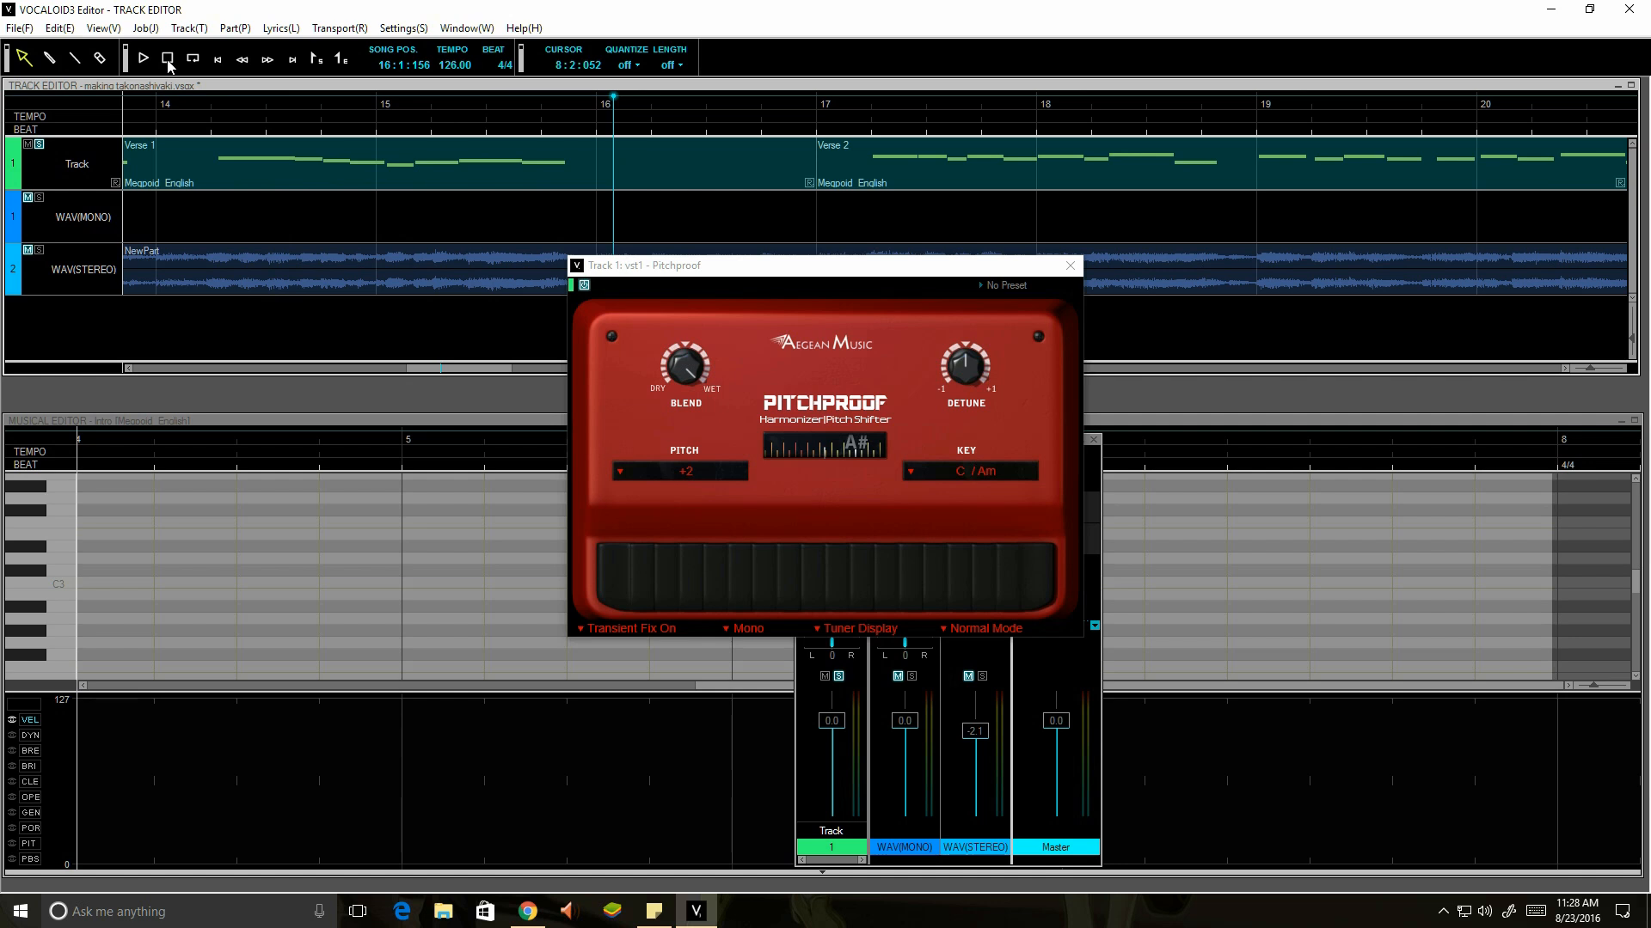